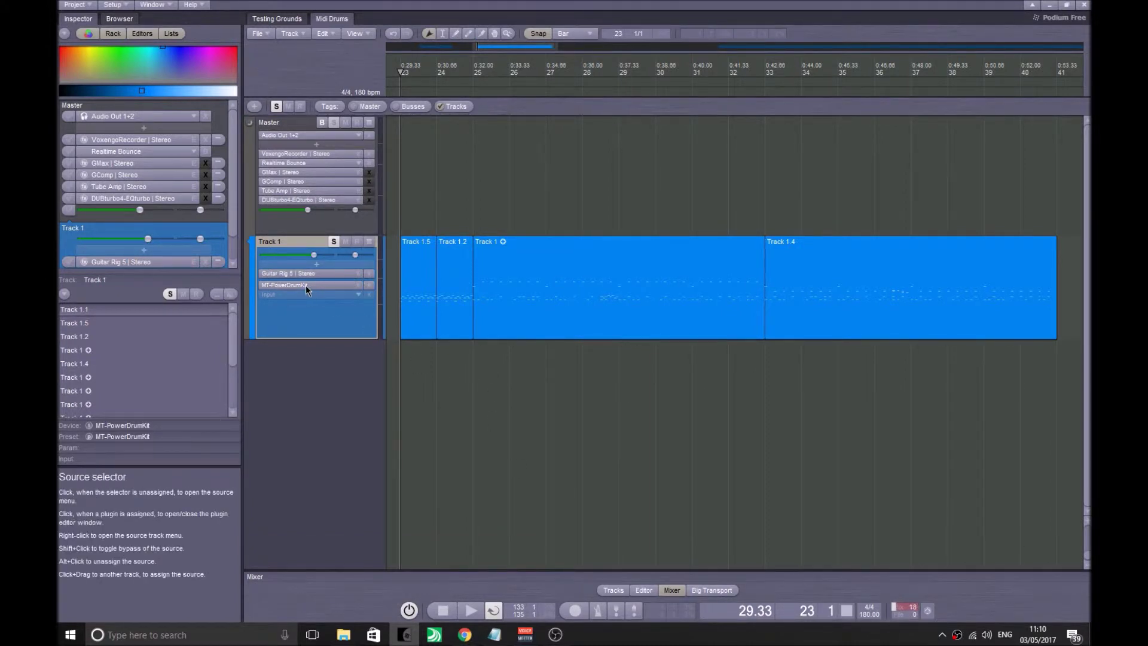
Step: Open Track 1's MT-PowerDrumKit 2 window to show its per-drum mixer
left_click(306, 285)
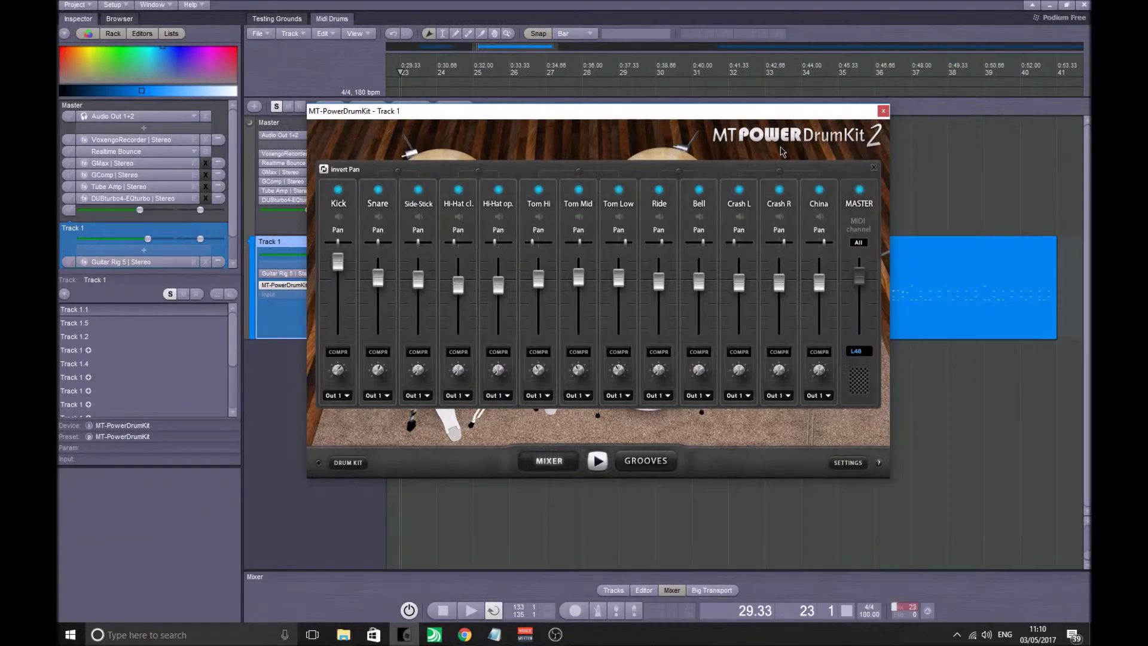
left_click(353, 468)
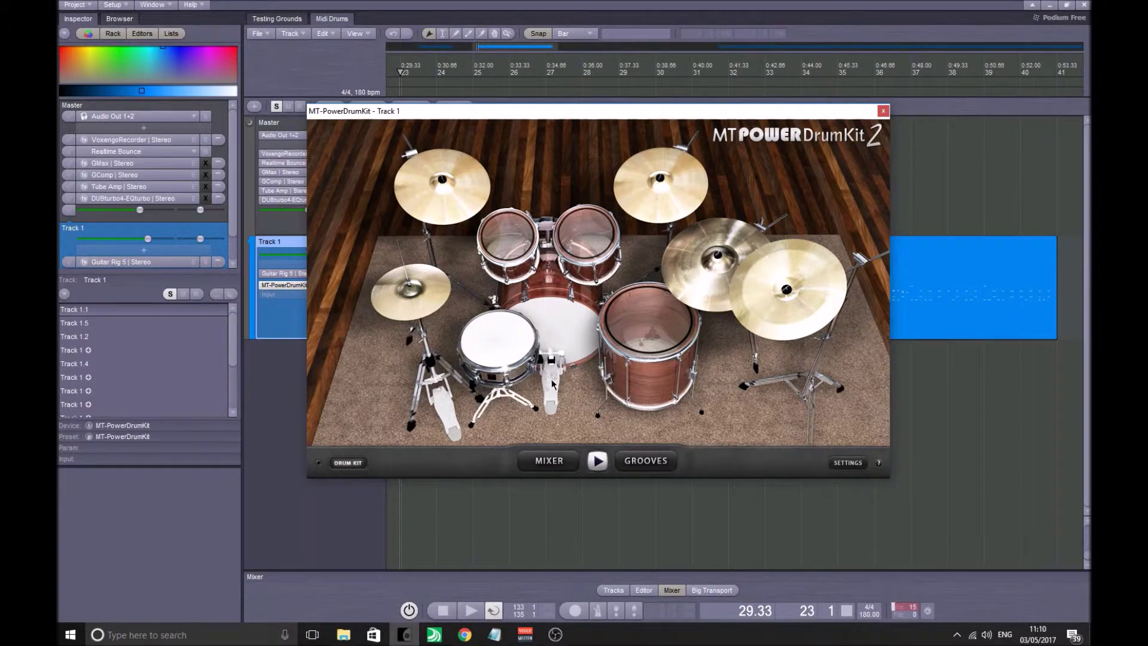
left_click_drag(466, 119, 419, 64)
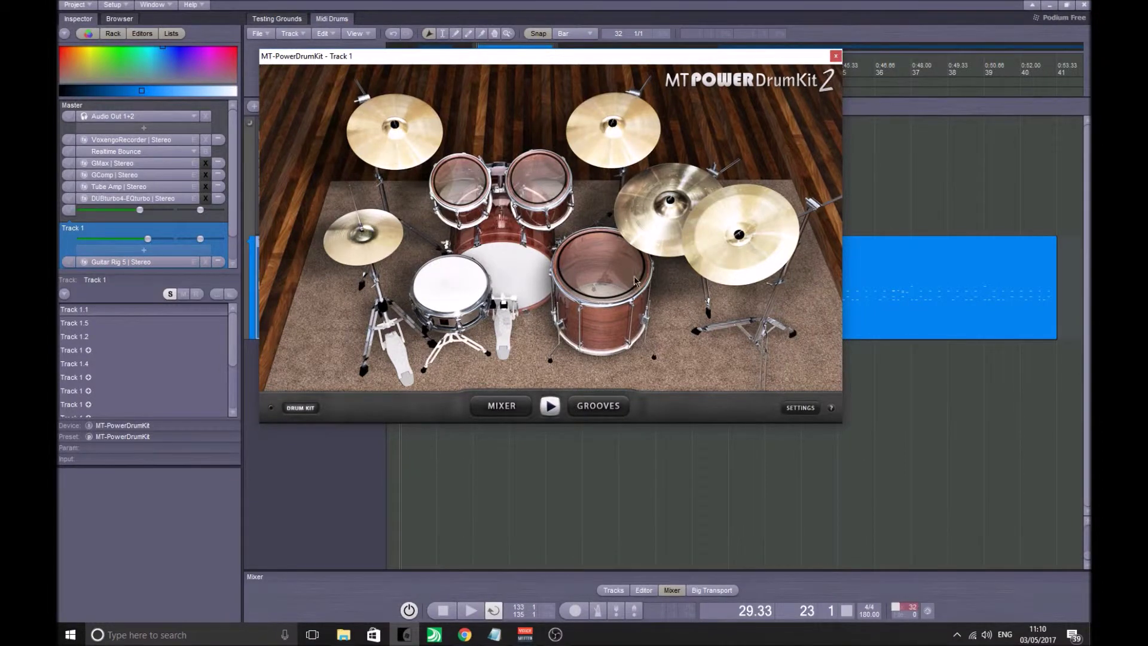
left_click(507, 406)
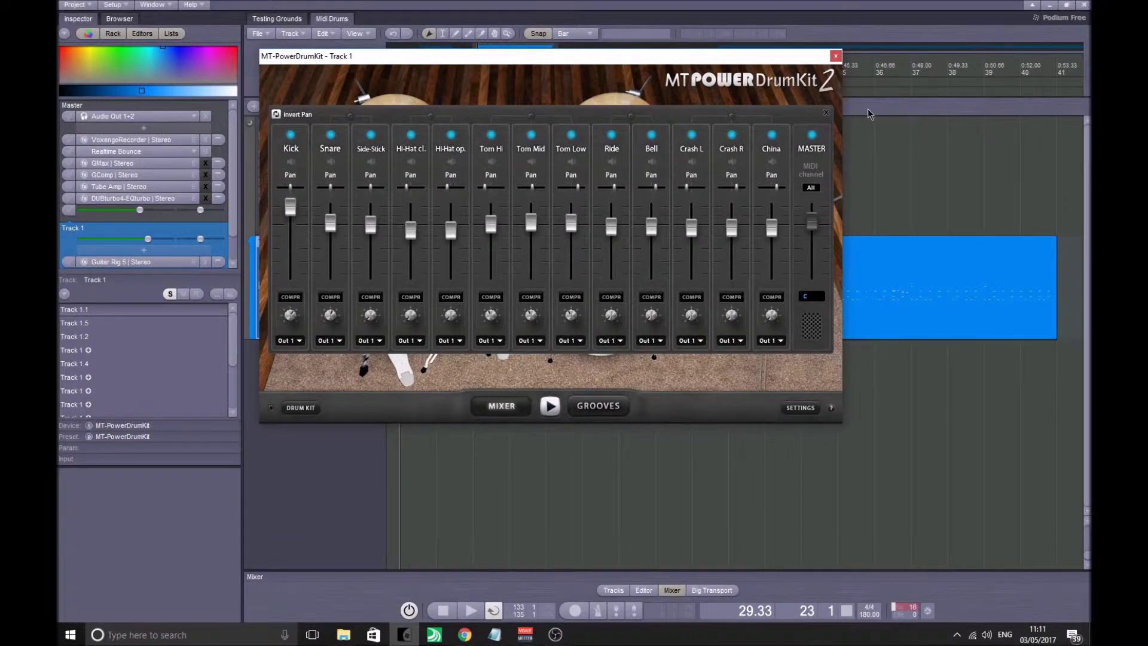
left_click(825, 114)
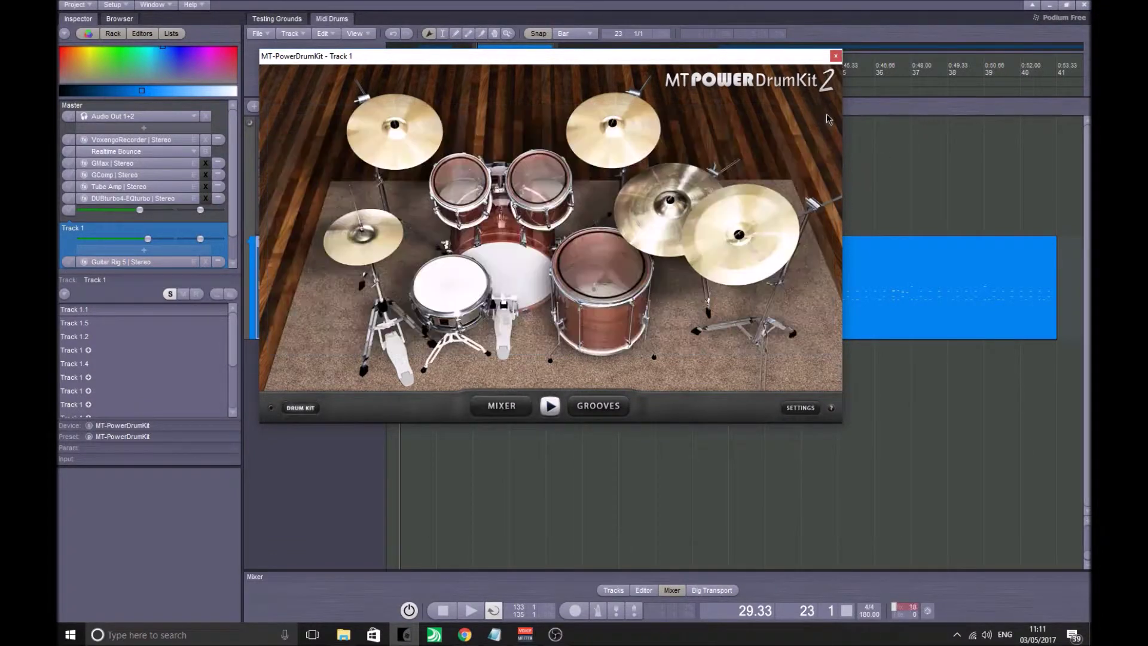
left_click(579, 407)
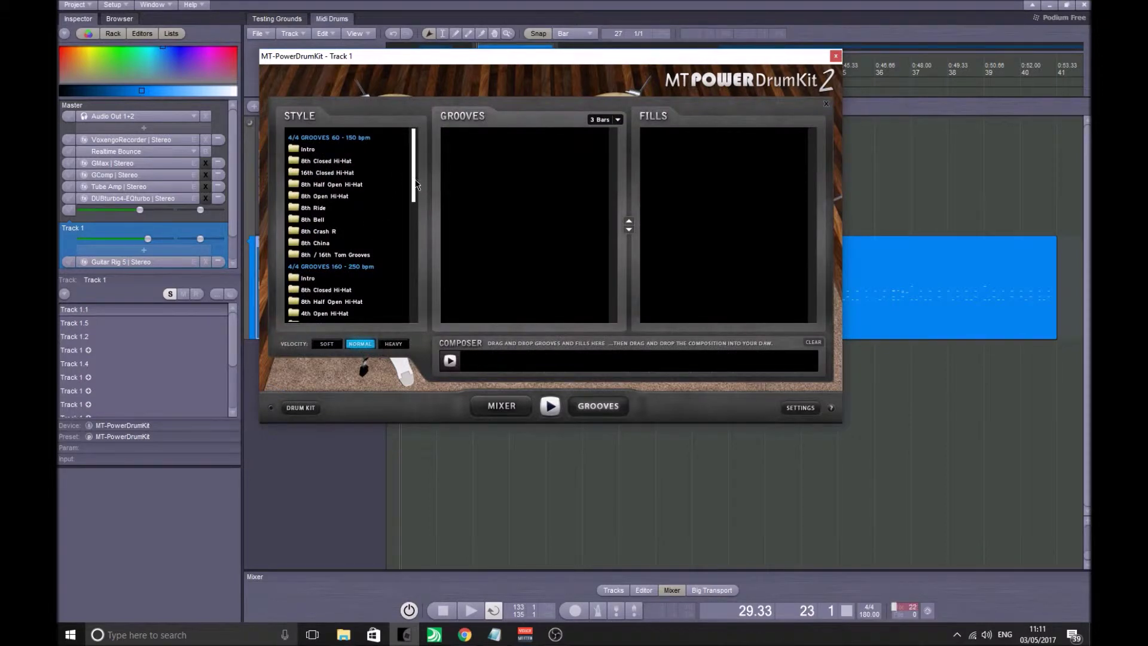
left_click(325, 196)
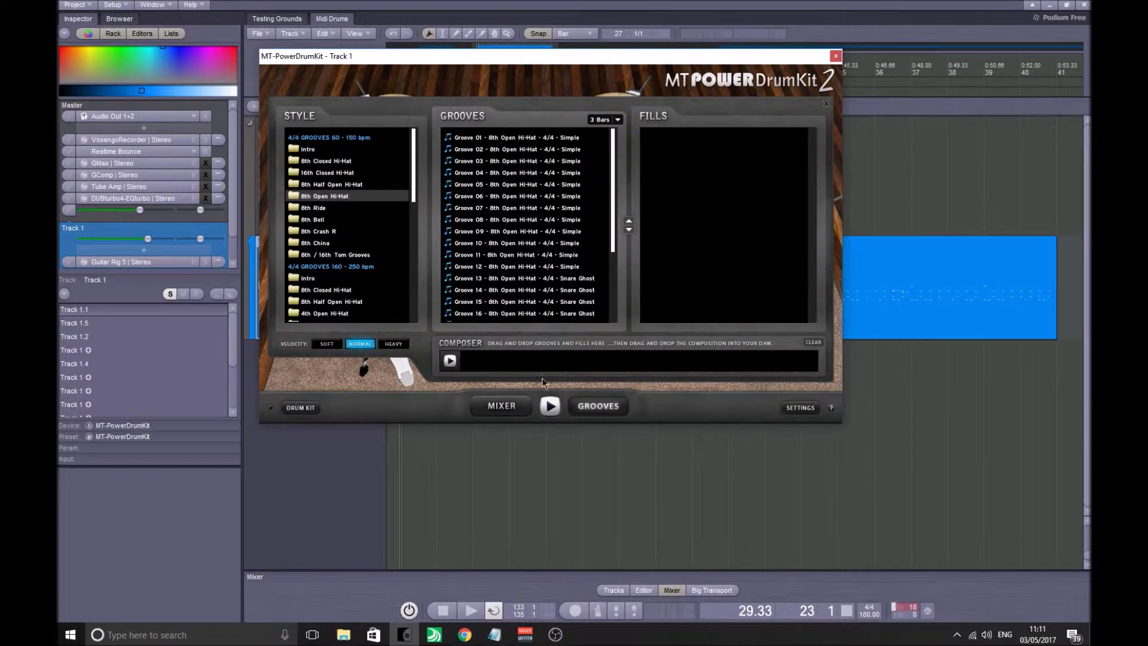
left_click(836, 57)
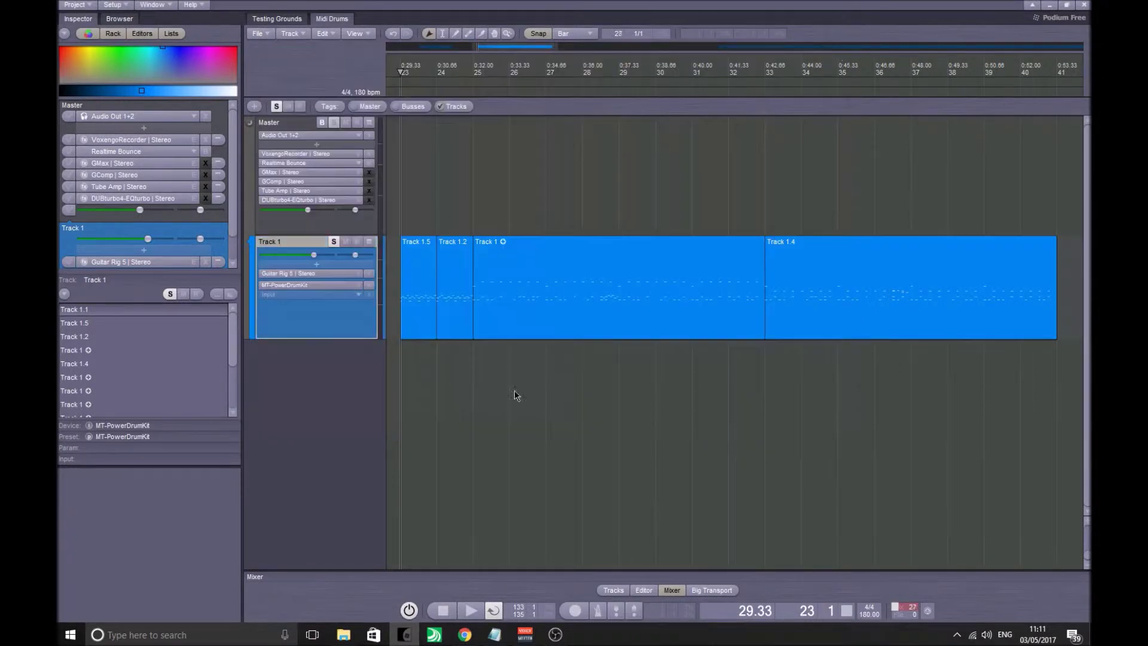
Step: Inspect the Track 1 clip's notes, then put the playhead at the clip's start at bar 25
left_click(475, 315)
double_click(580, 302)
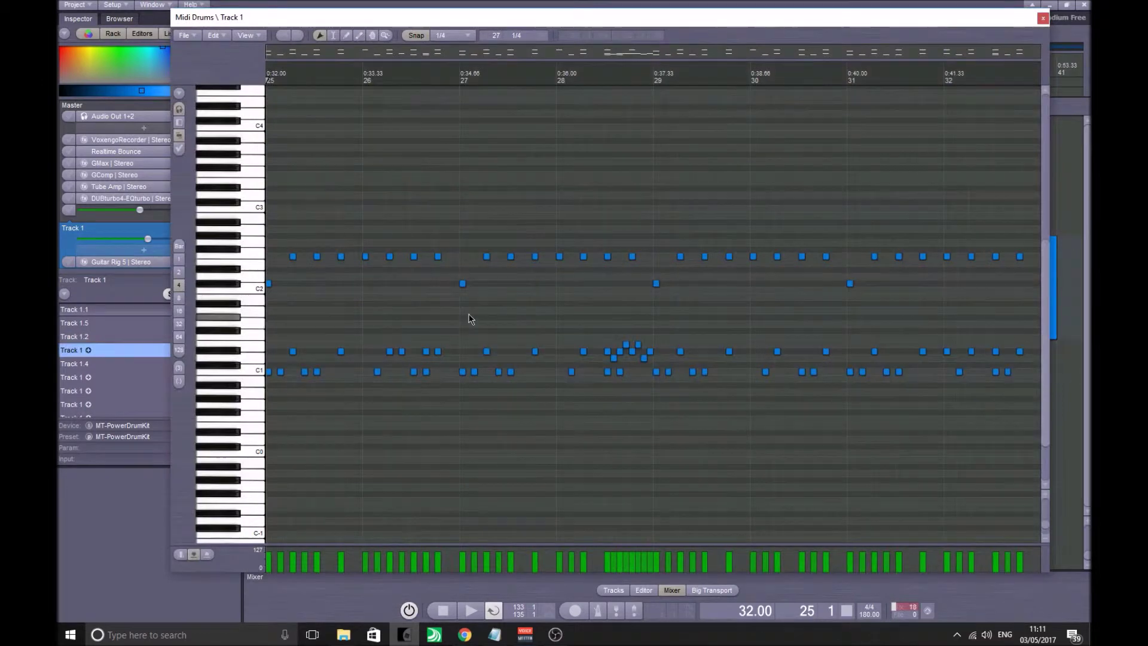
left_click(386, 205)
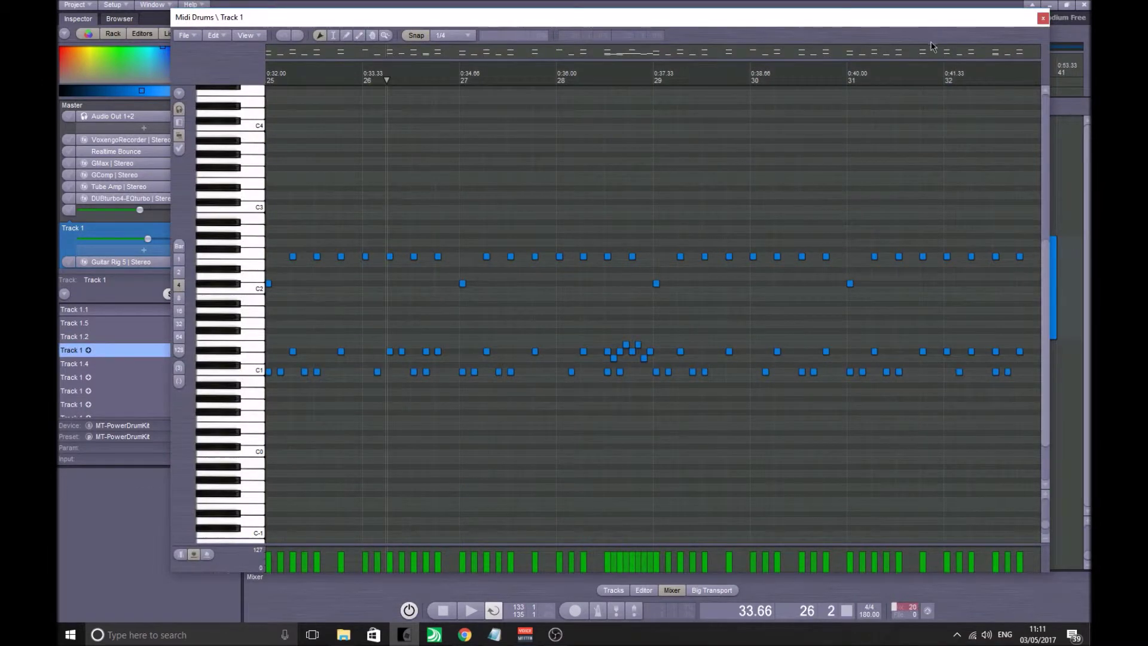
left_click(1042, 18)
left_click(477, 237)
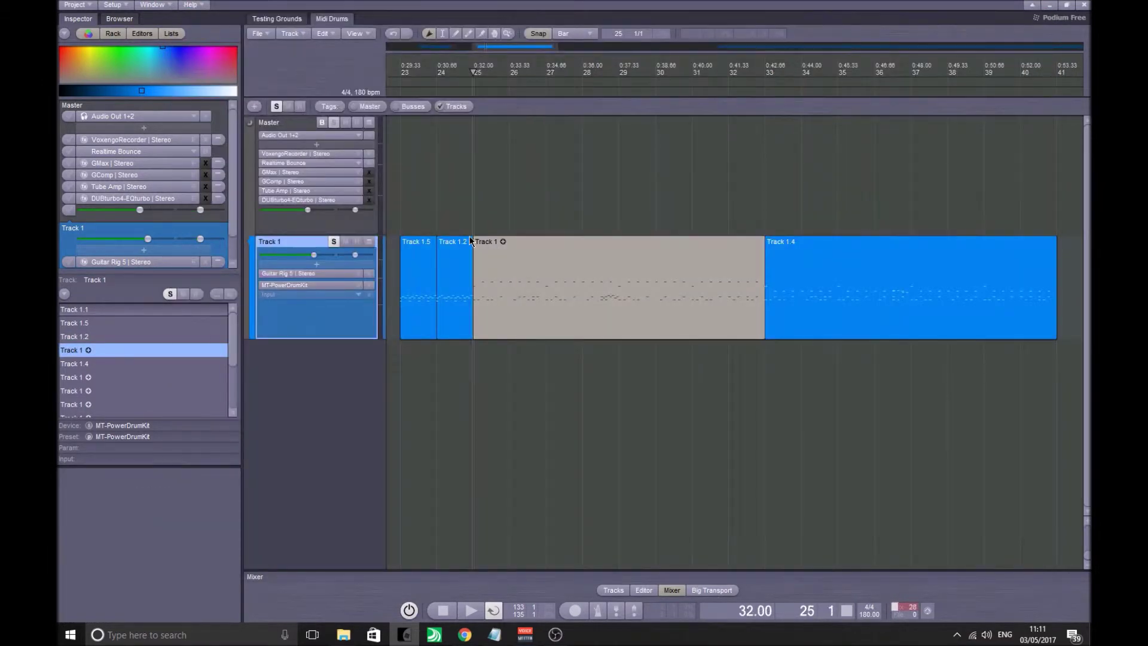
Step: Toggle the Guitar Rig 5 bypass and play the drums from bar 25, then stop
left_click(331, 274, "shift")
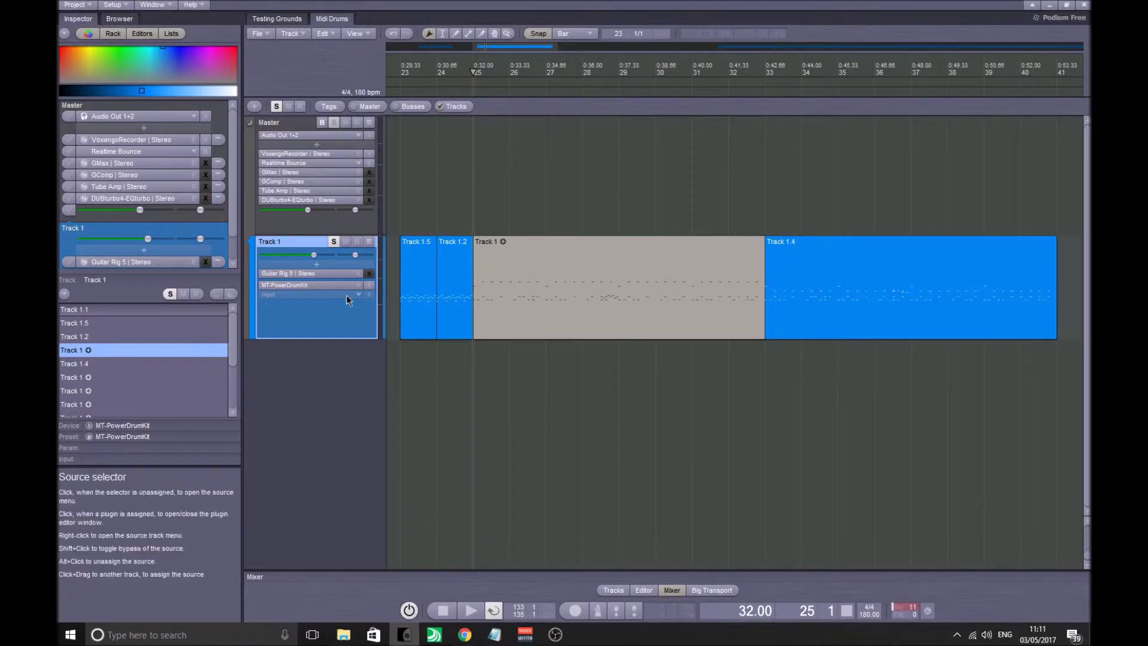
key("space")
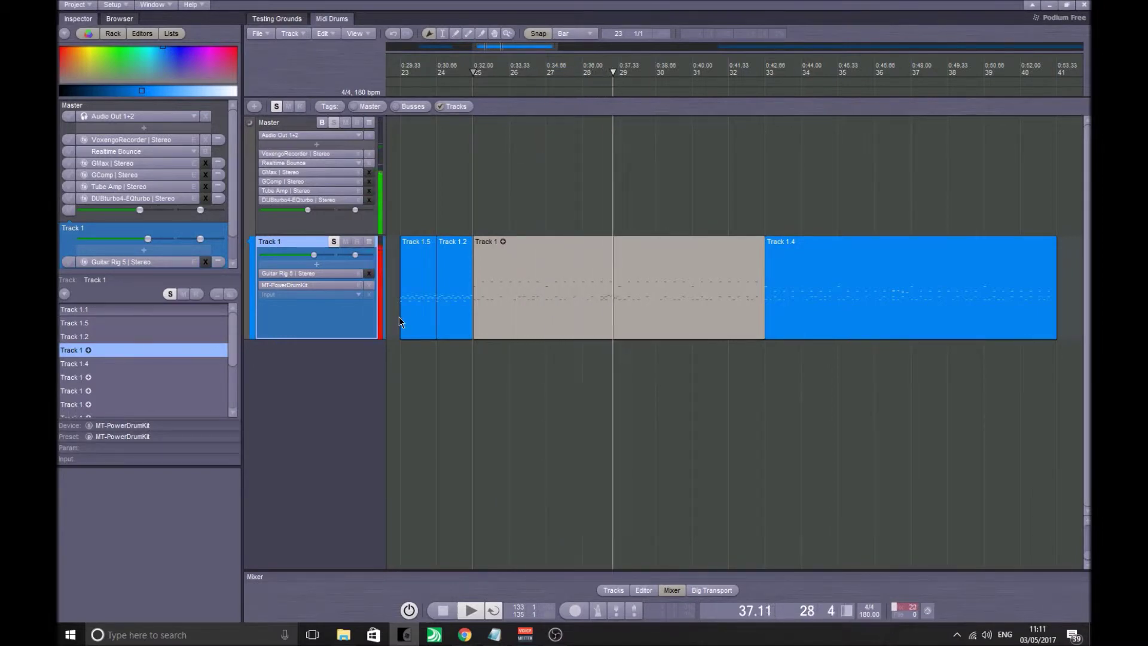
left_click(426, 335)
key("space")
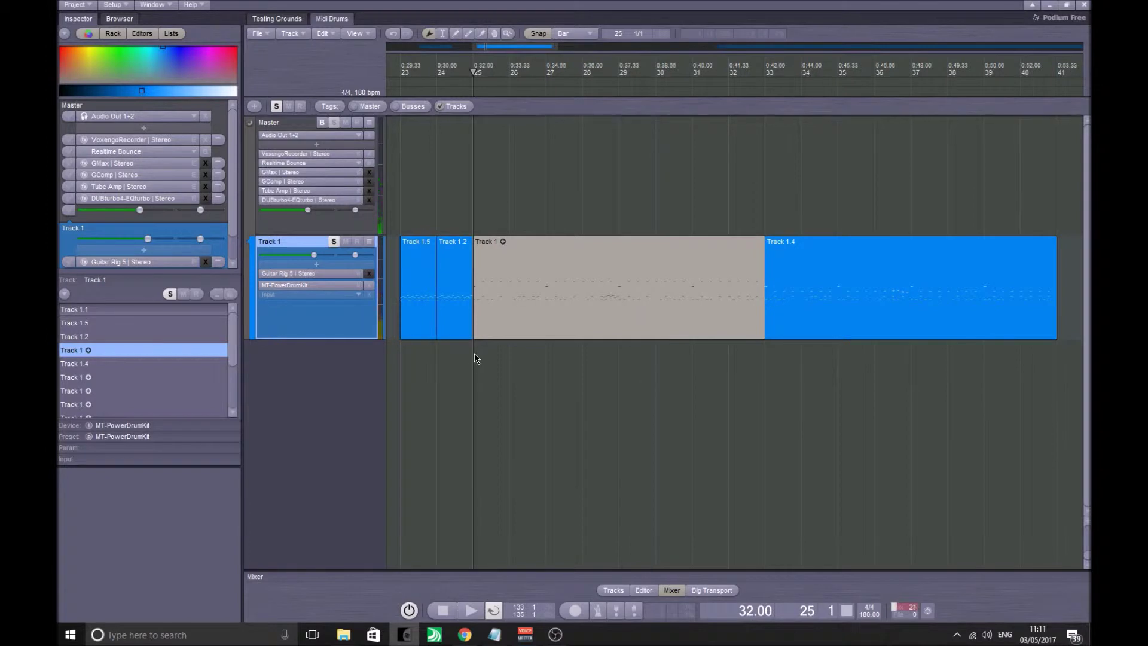
Step: Open the Track 1 clip's MIDI notes in the piano roll
left_click(515, 289)
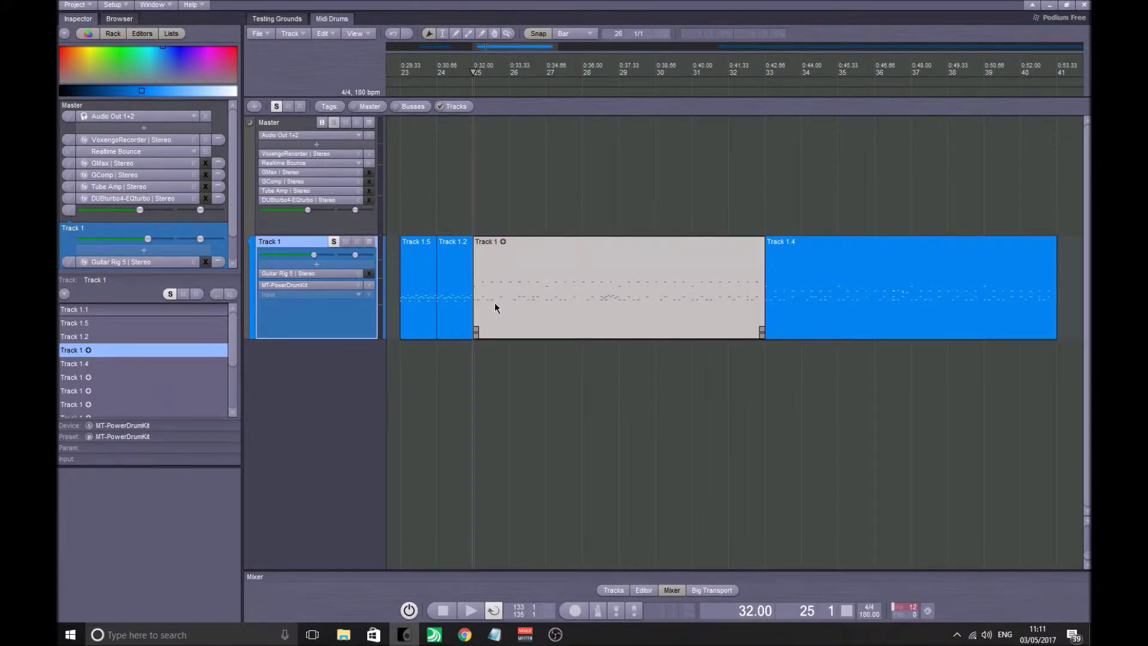
left_click(399, 349)
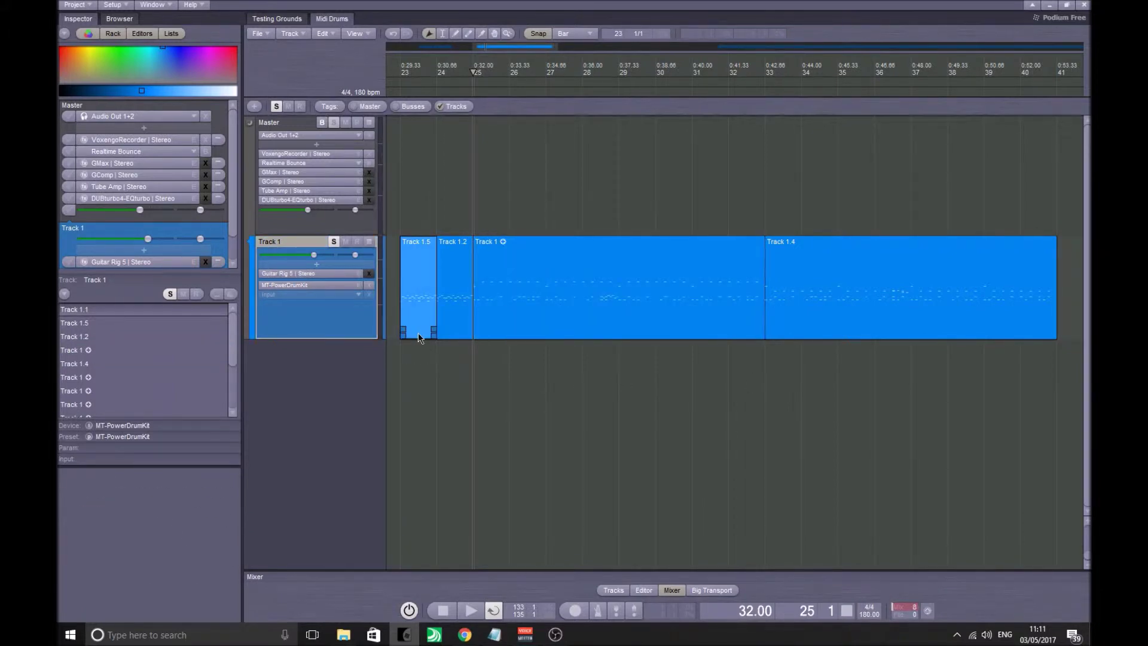
double_click(493, 327)
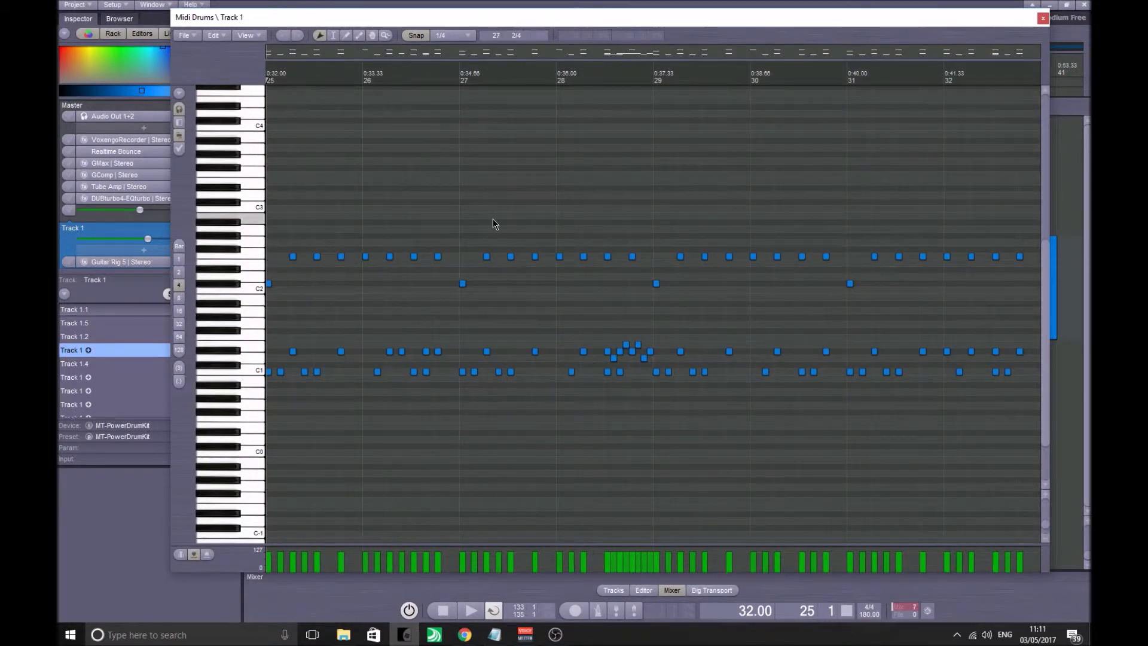
left_click(187, 37)
left_click(212, 34)
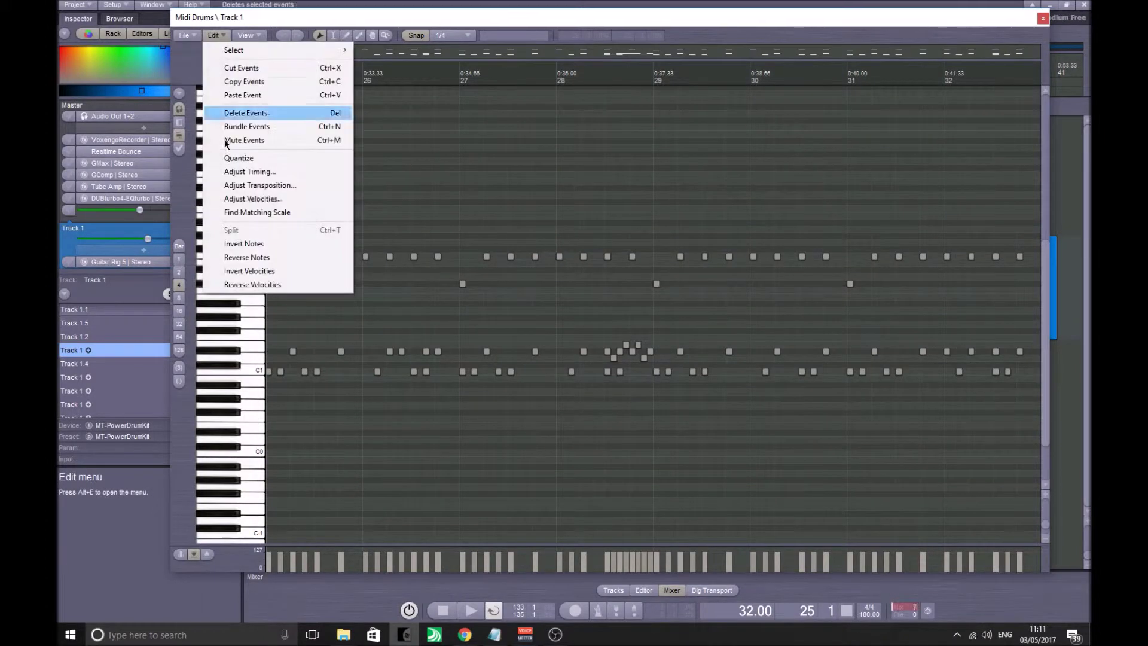
left_click(241, 173)
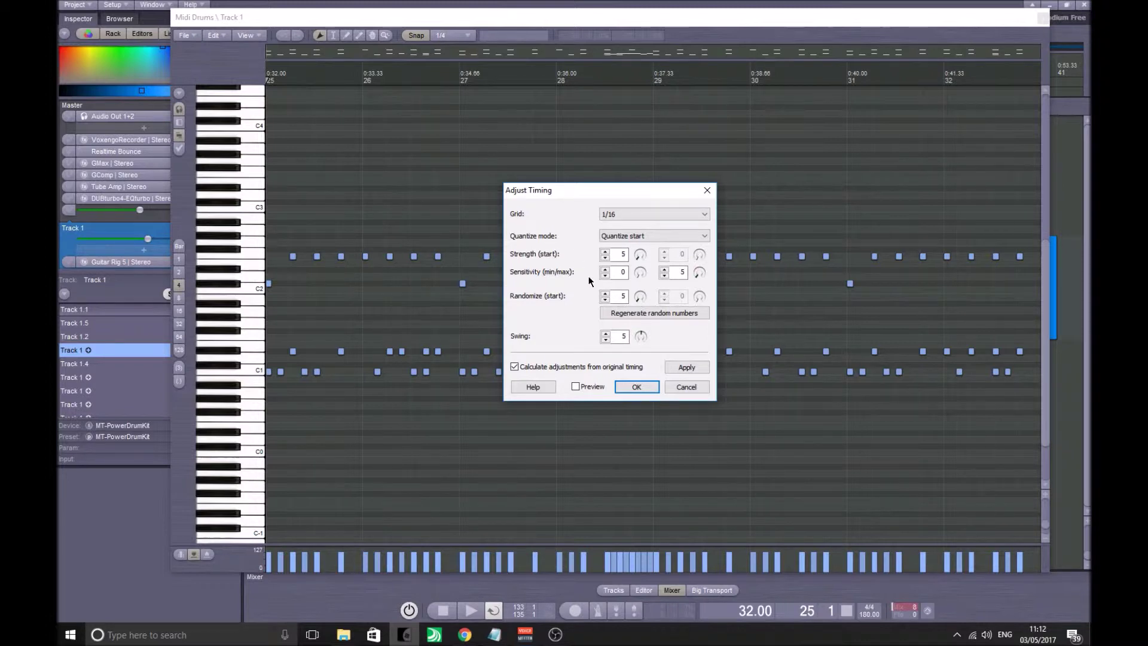
left_click_drag(602, 187, 499, 131)
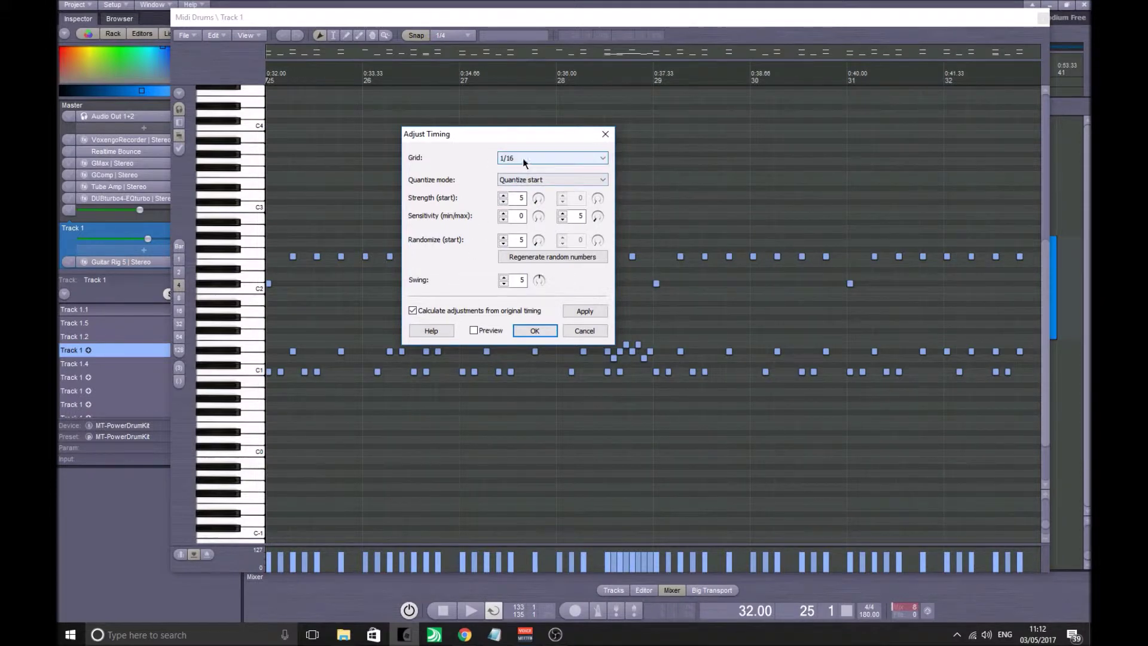
left_click_drag(443, 141, 423, 152)
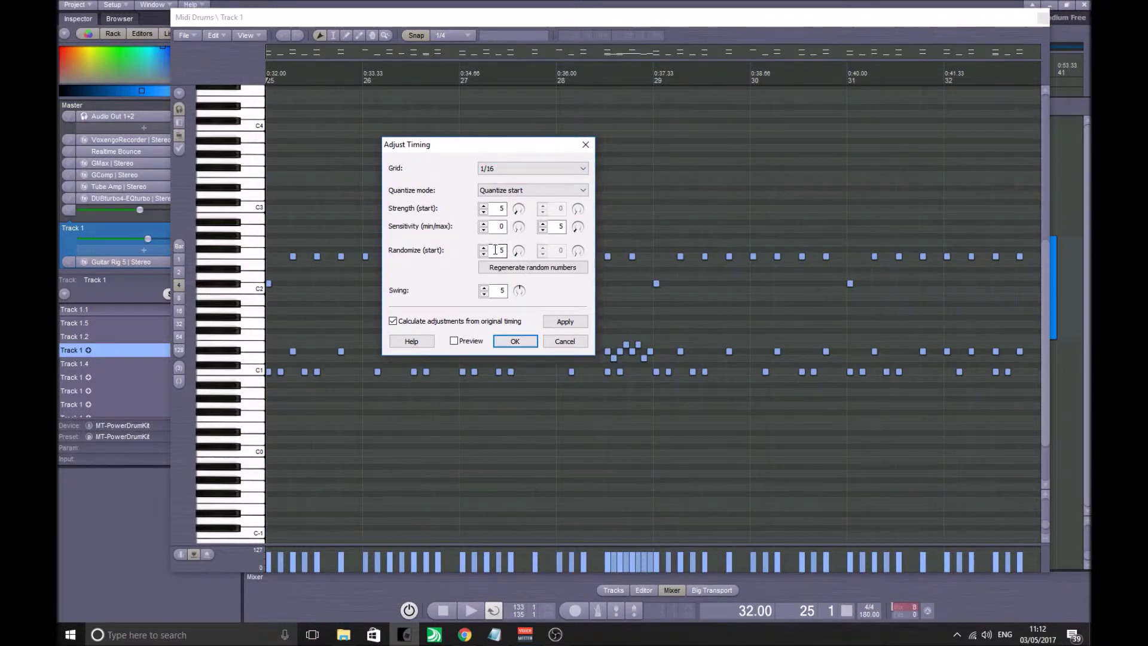
left_click(568, 341)
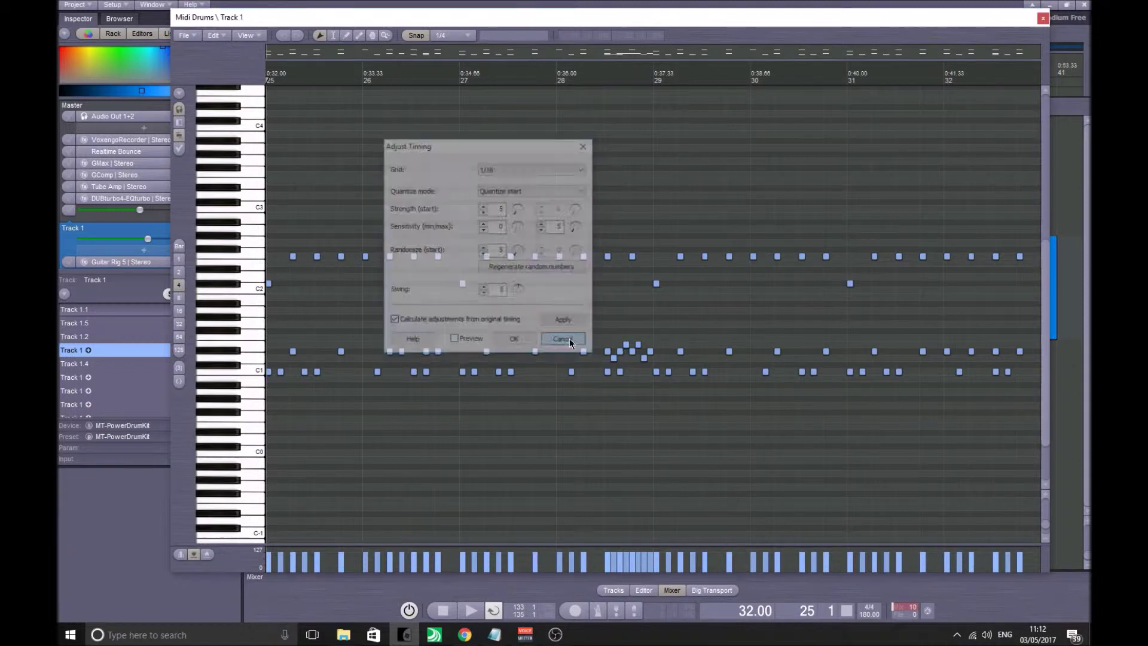
left_click(606, 359)
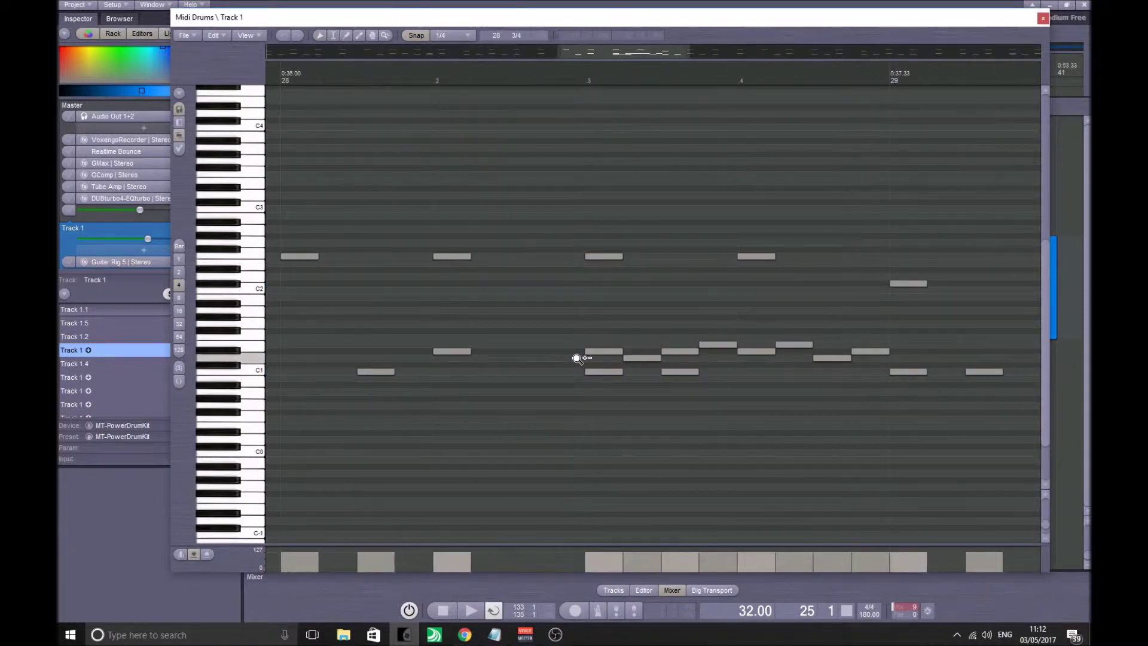
left_click(214, 36)
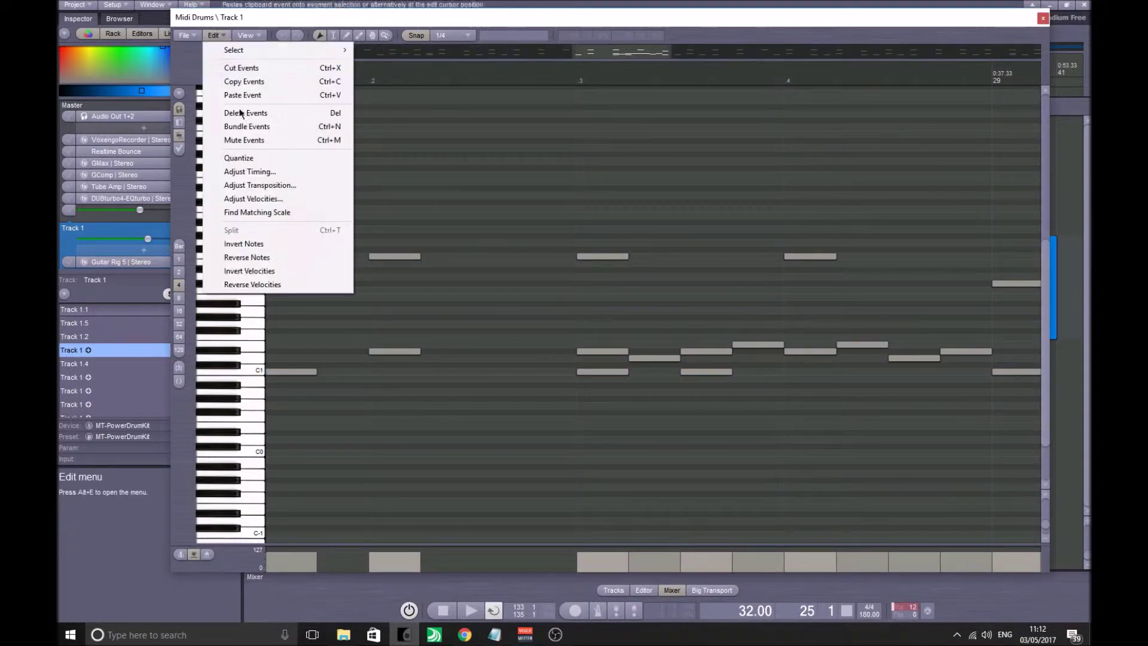
left_click(256, 173)
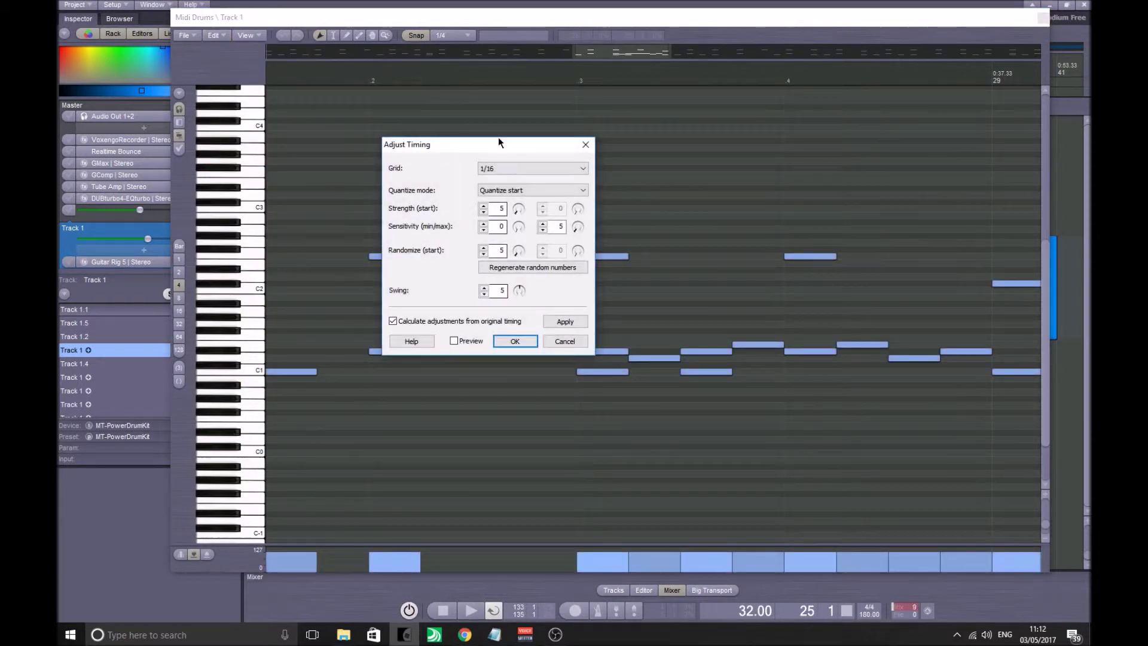
left_click_drag(500, 143, 475, 126)
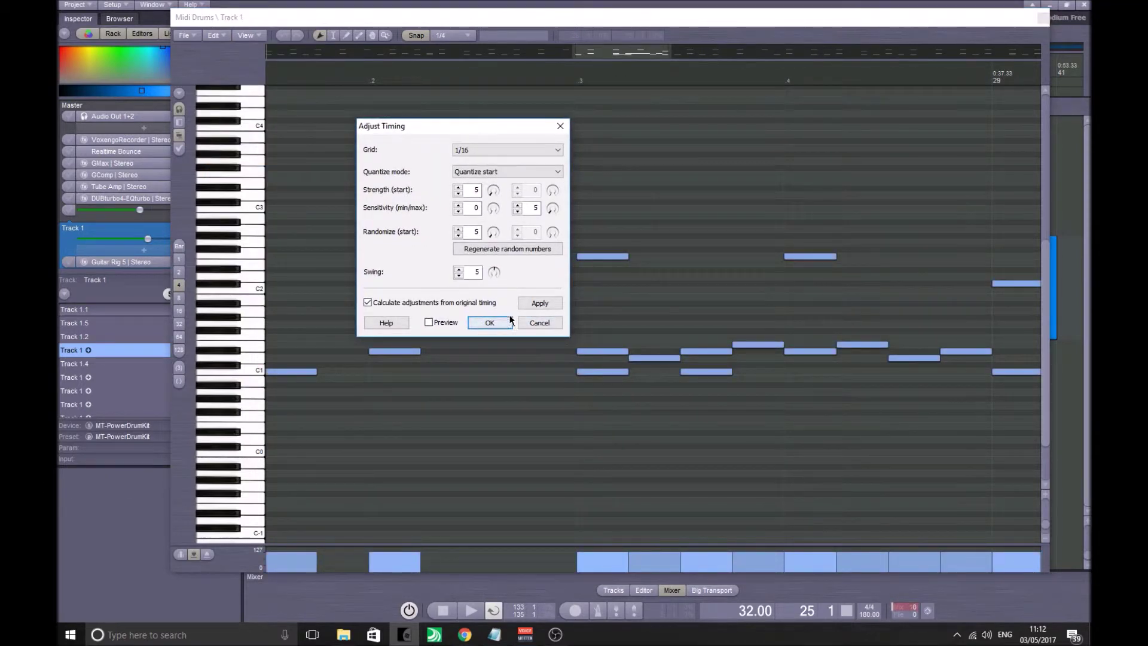
left_click(533, 303)
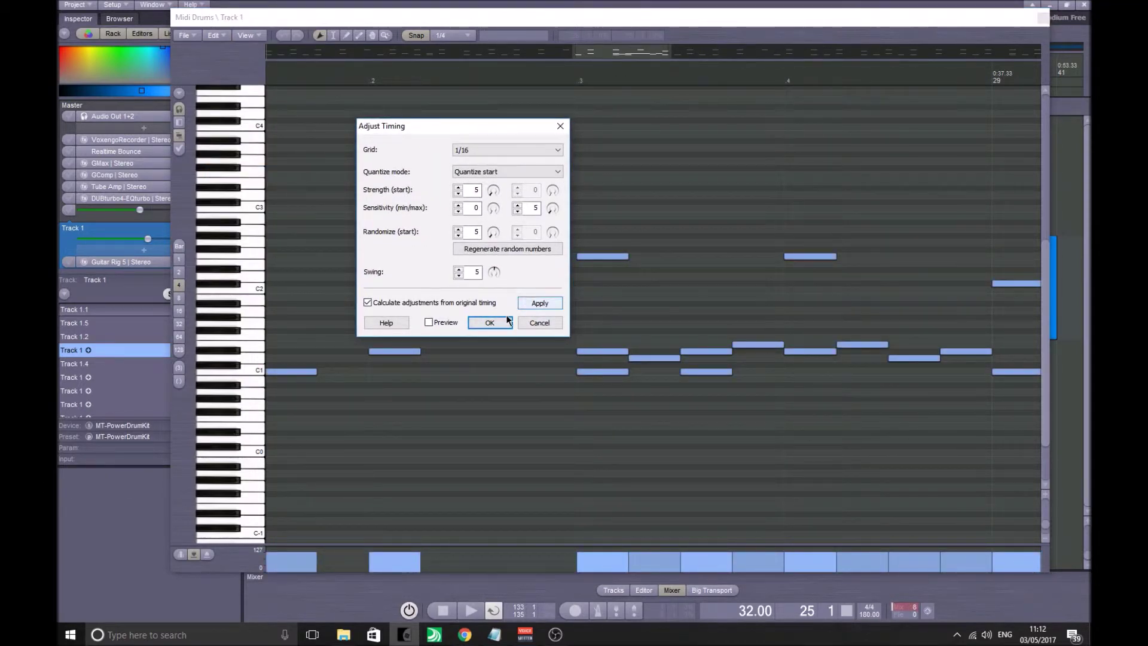
left_click(541, 304)
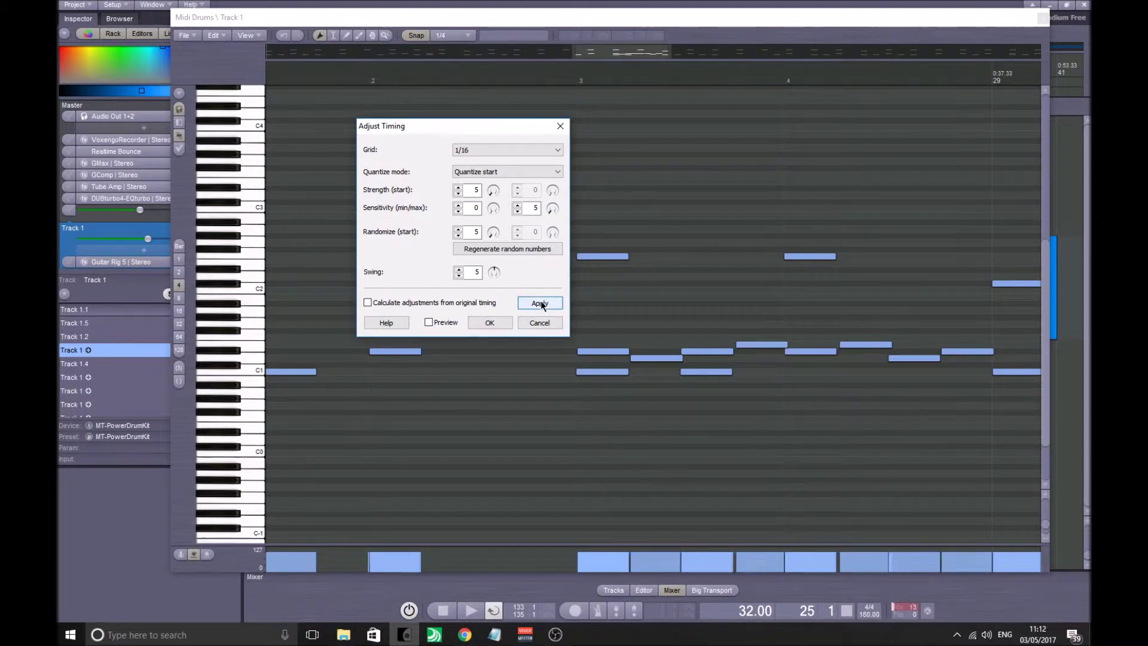
left_click(489, 322)
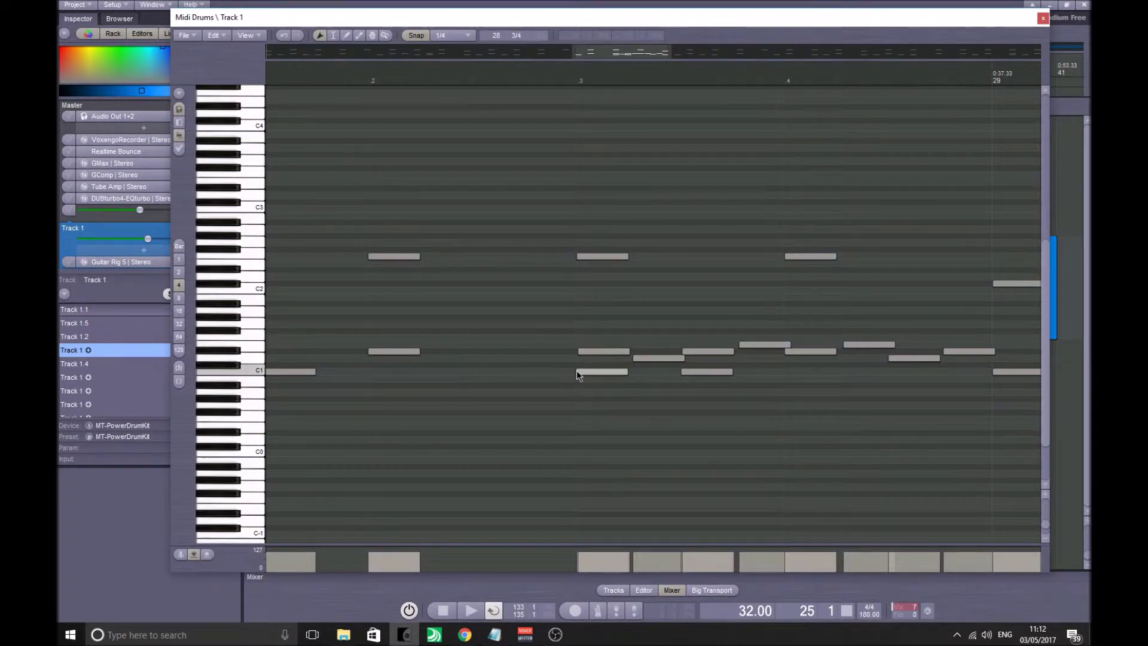
scroll(496, 326, "down", 3)
scroll(518, 328, "down", 4)
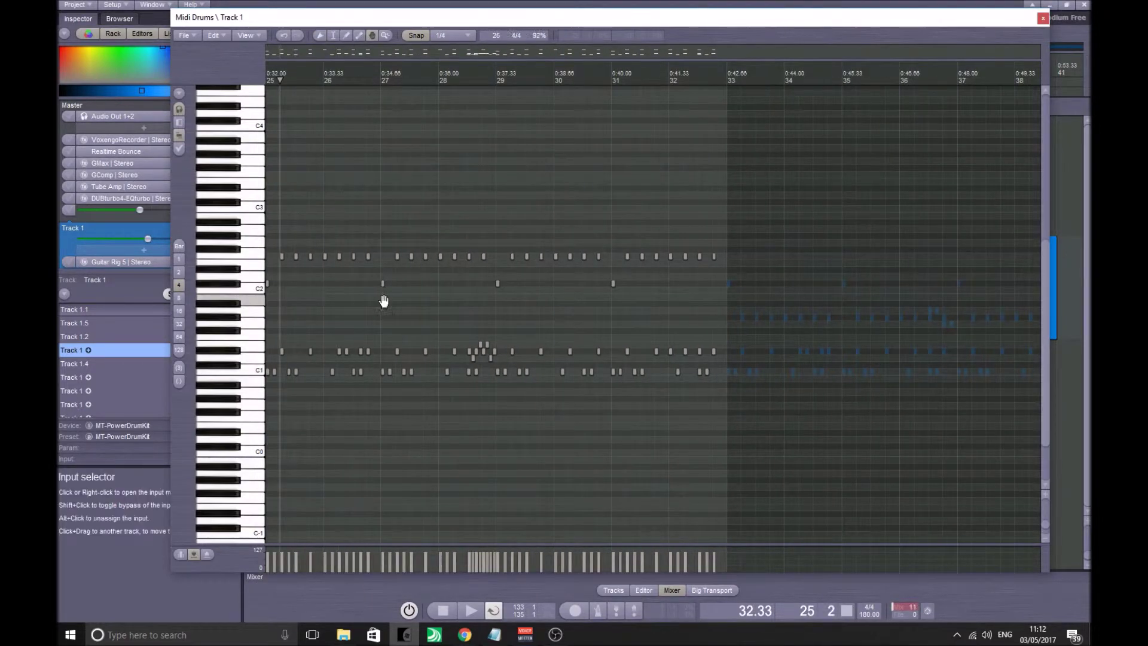
scroll(384, 299, "down", 1)
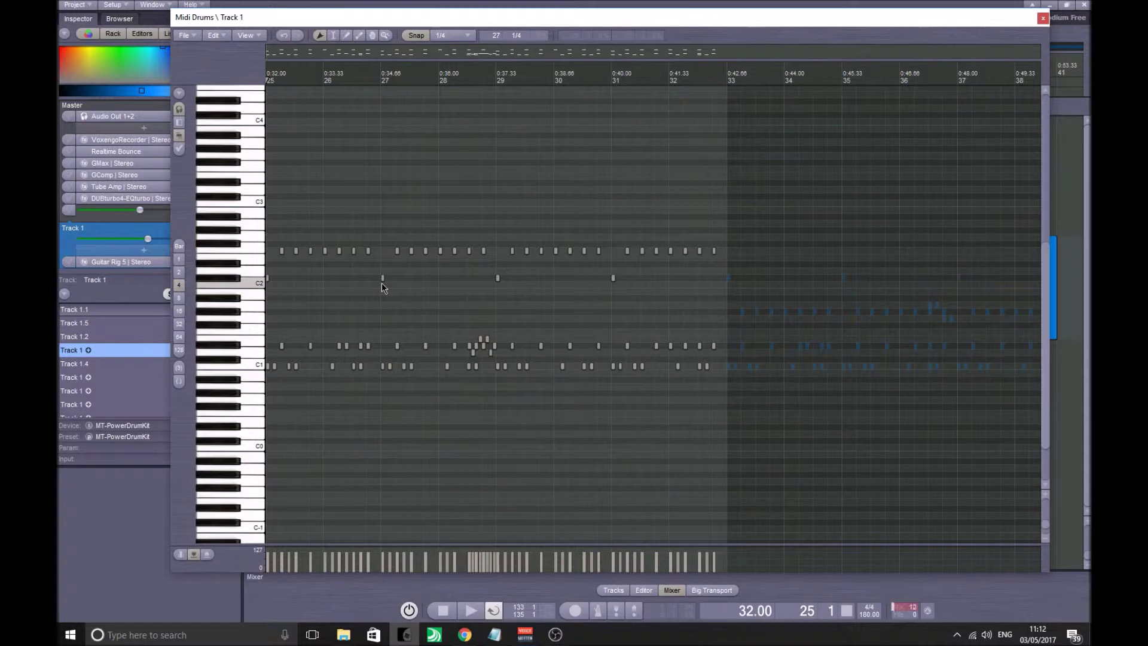
key("space")
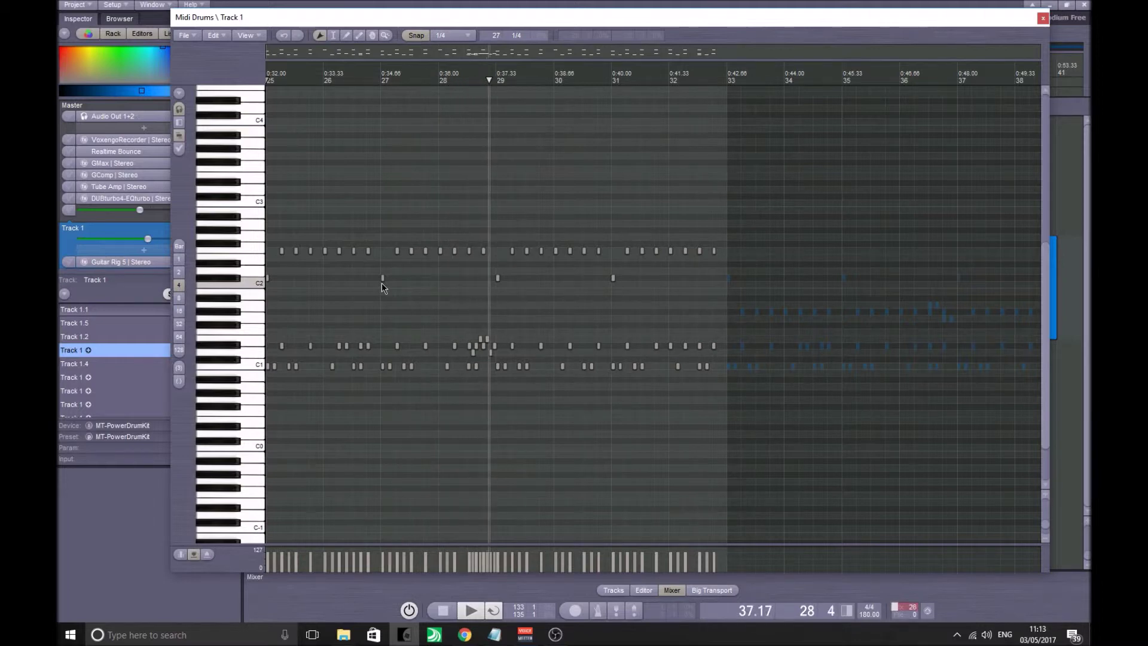
key("space")
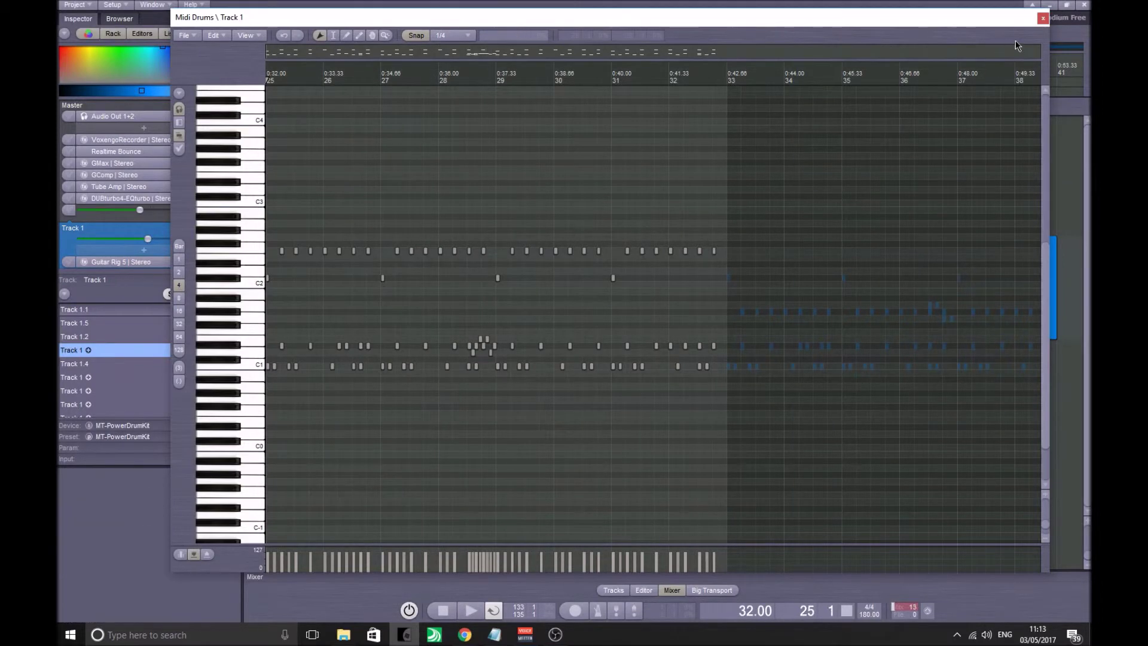
Step: Open the Track 1.2 clip in the piano roll and play its part from bar 24
left_click(1043, 18)
double_click(450, 285)
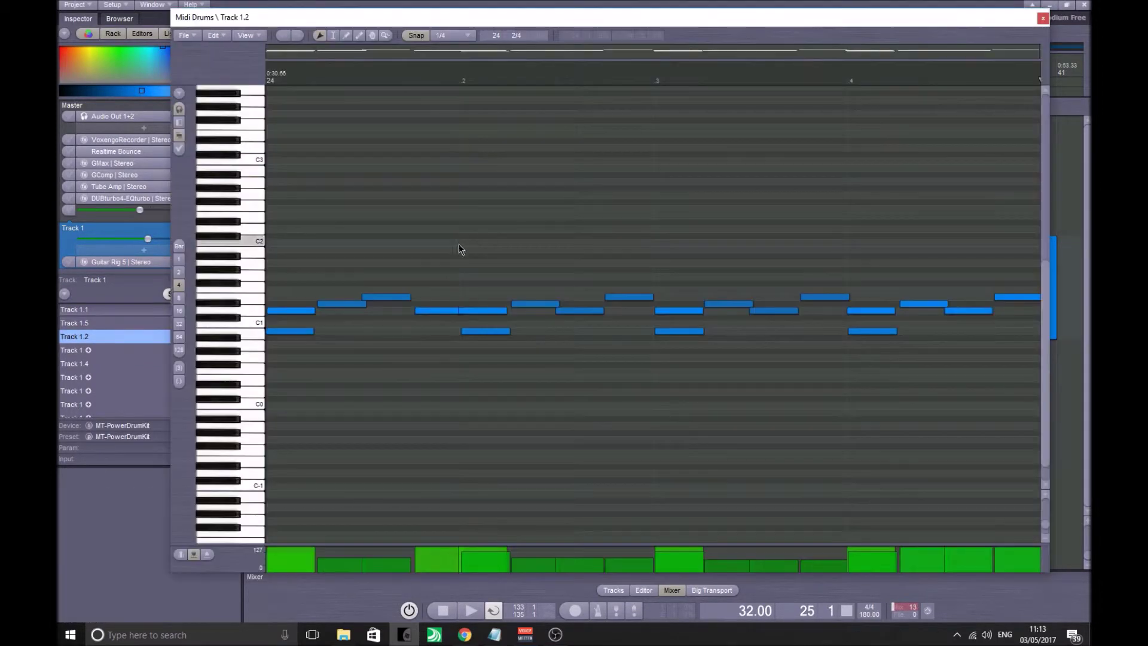
scroll(568, 269, "up", 3)
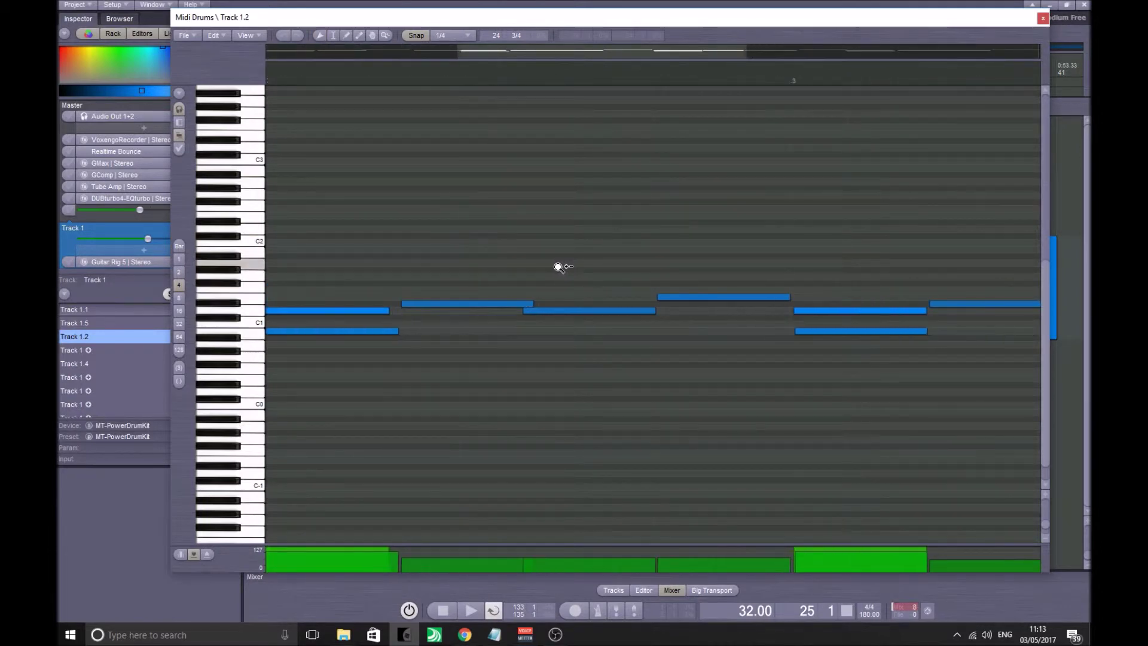
scroll(562, 265, "down", 4)
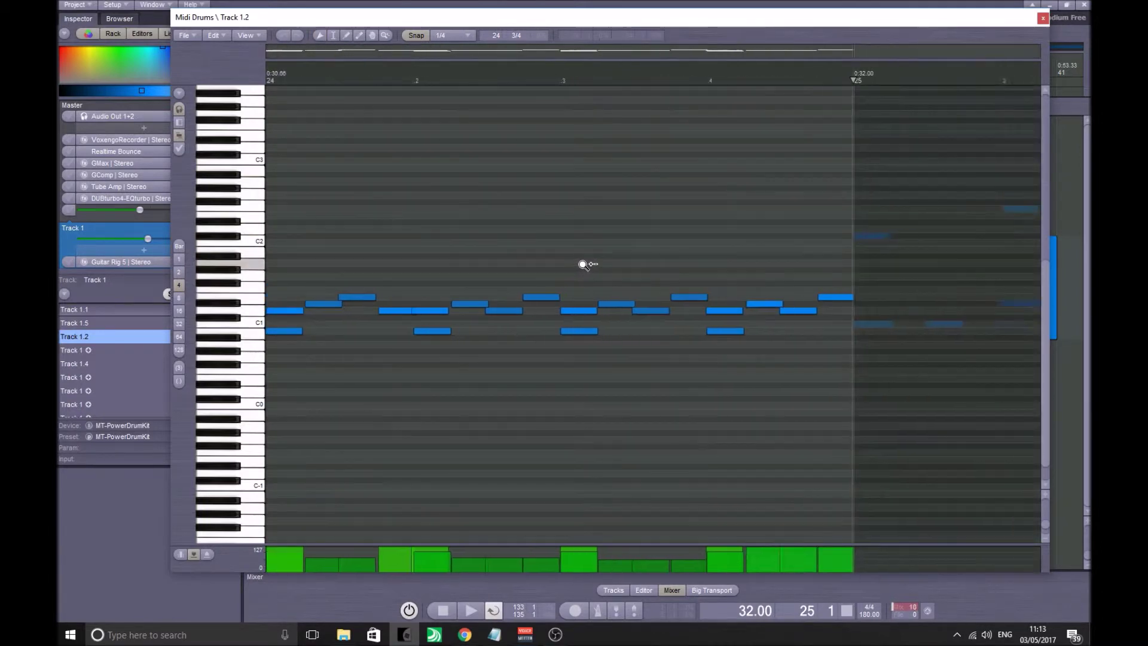
key("Home")
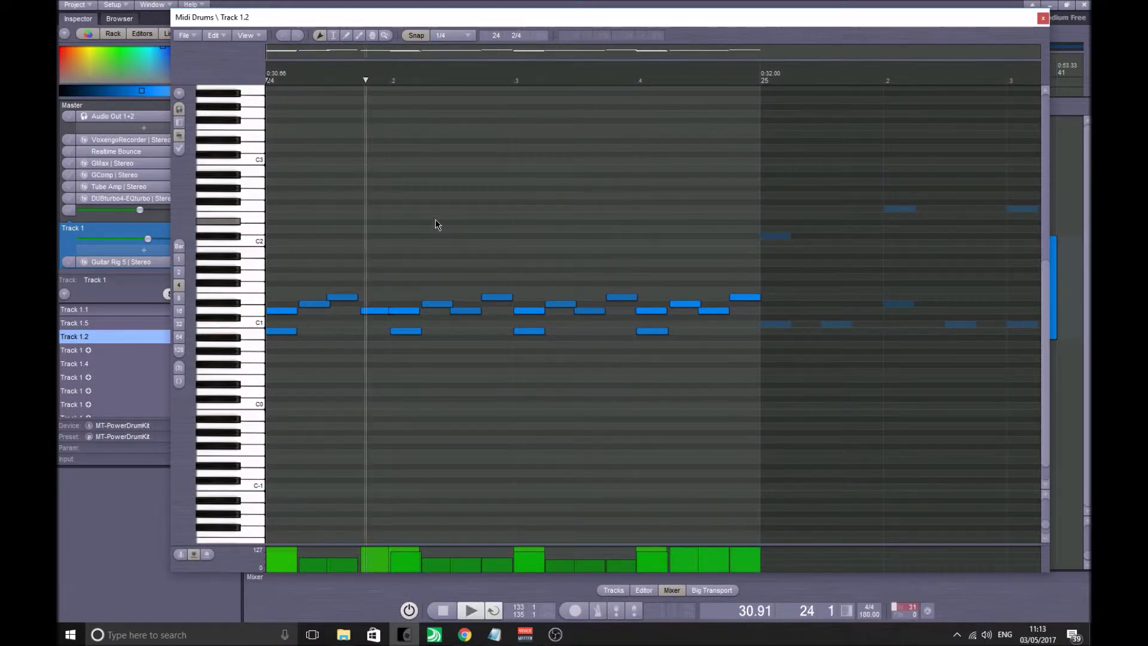
key("space")
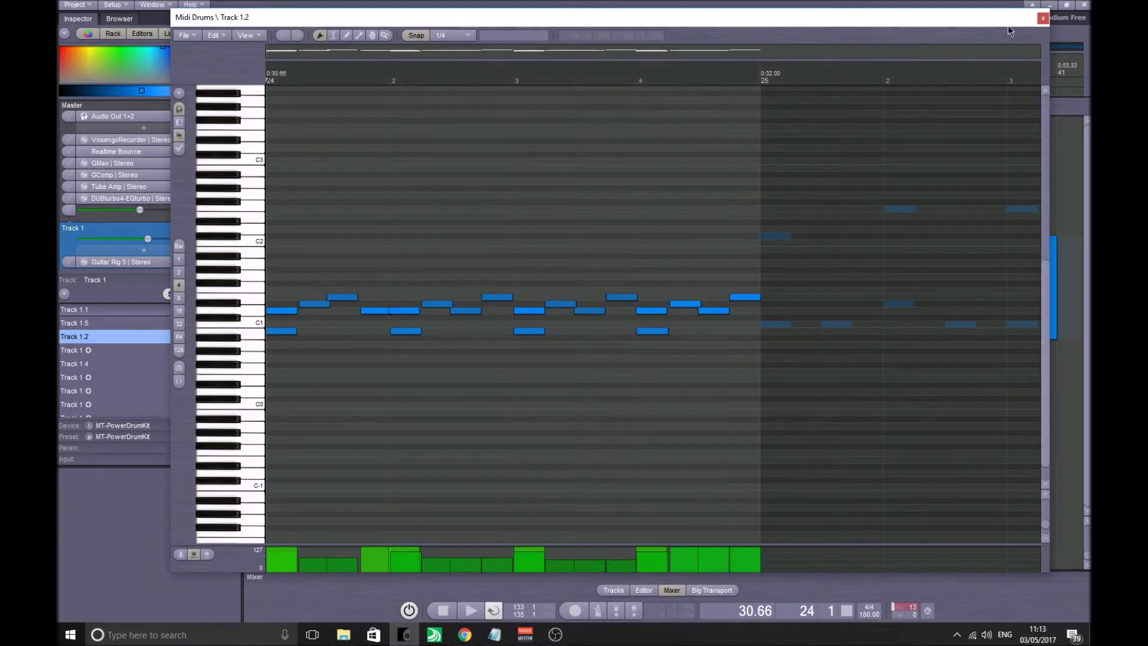
Step: Open the Track 1.5 clip, zoom to bars 23–24 and play it from bar 23
left_click(1042, 18)
double_click(414, 292)
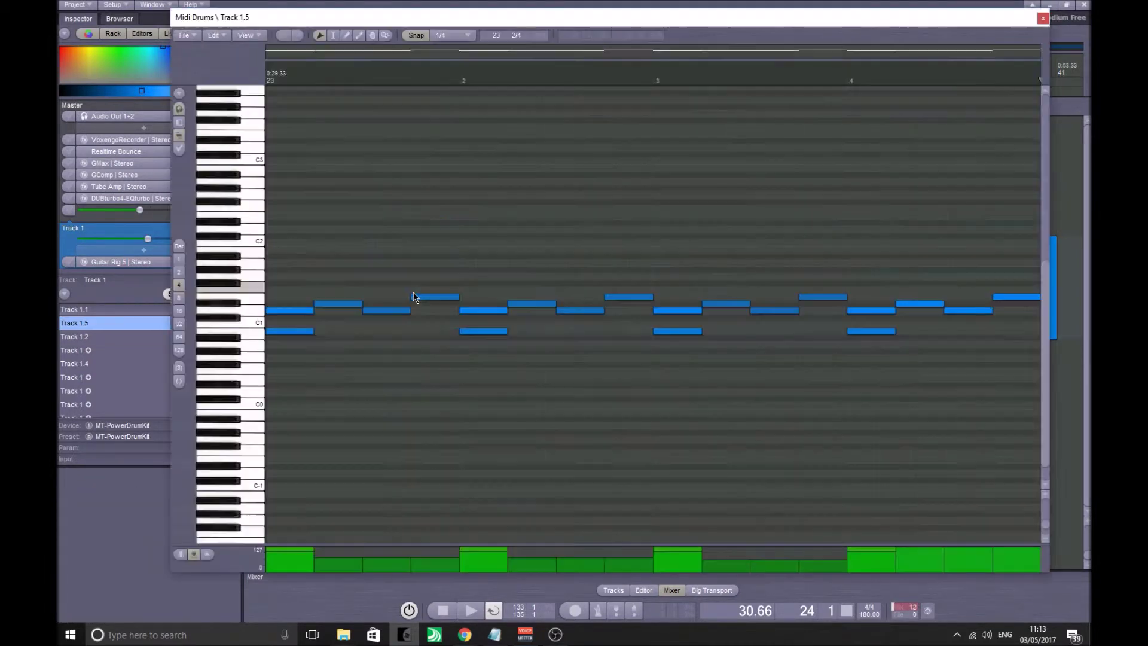
left_click_drag(489, 363, 535, 369)
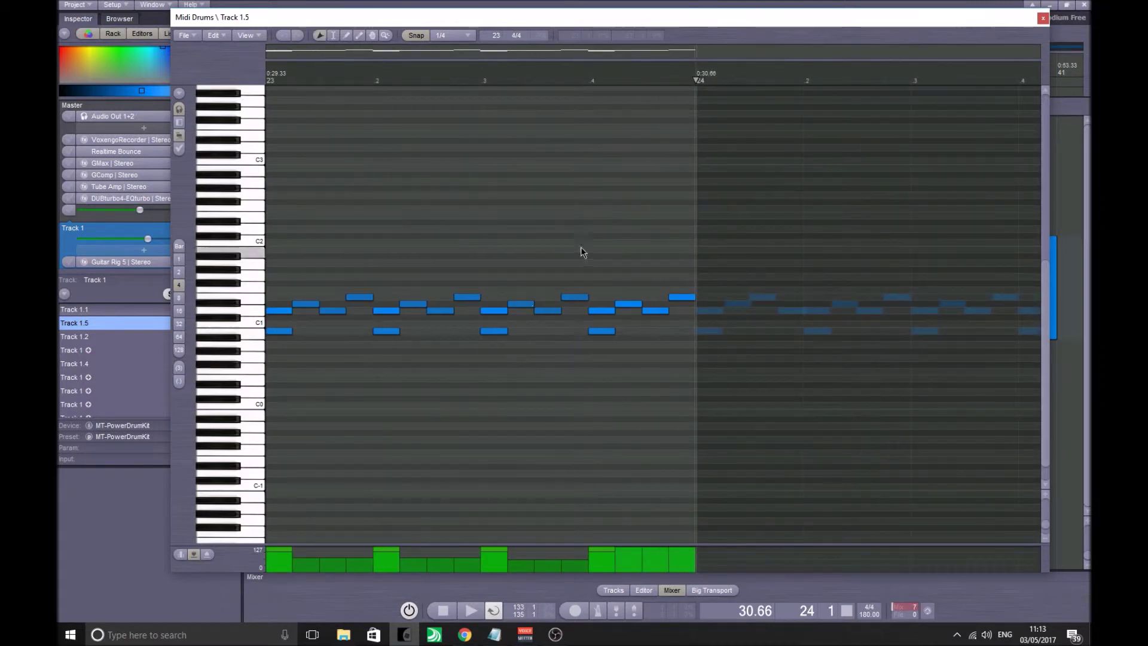
key("space")
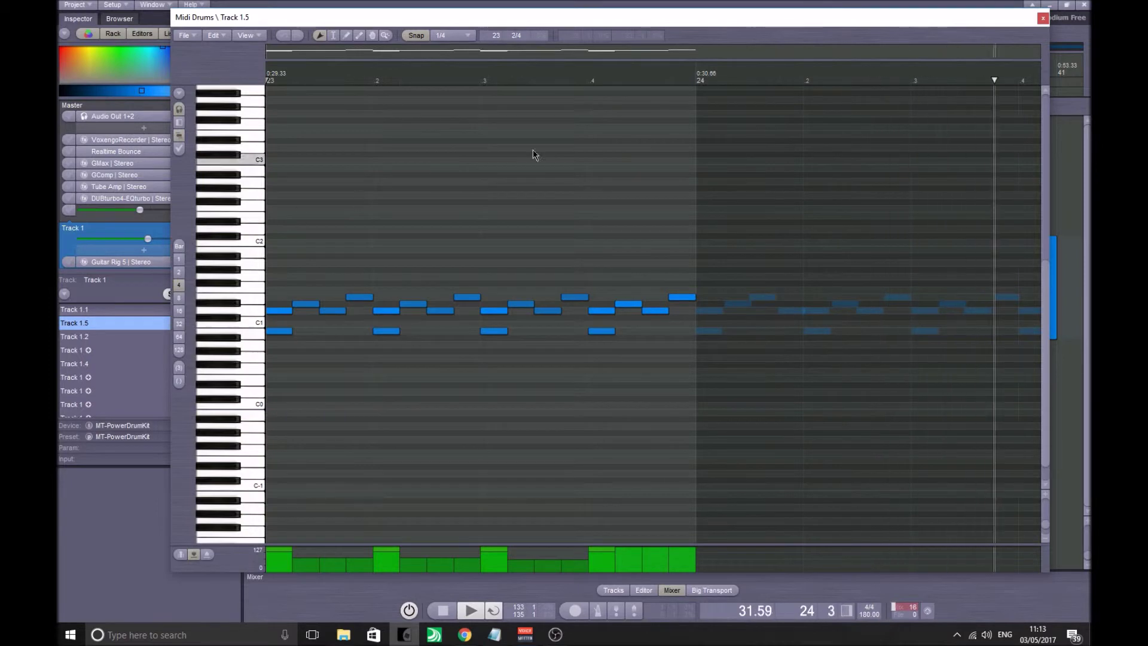
key("space")
Step: Select the Track 1.5 and Track 1 clips, then open Track 1's Guitar Rig 5 with the Deep & Wide1 preset
left_click(1043, 19)
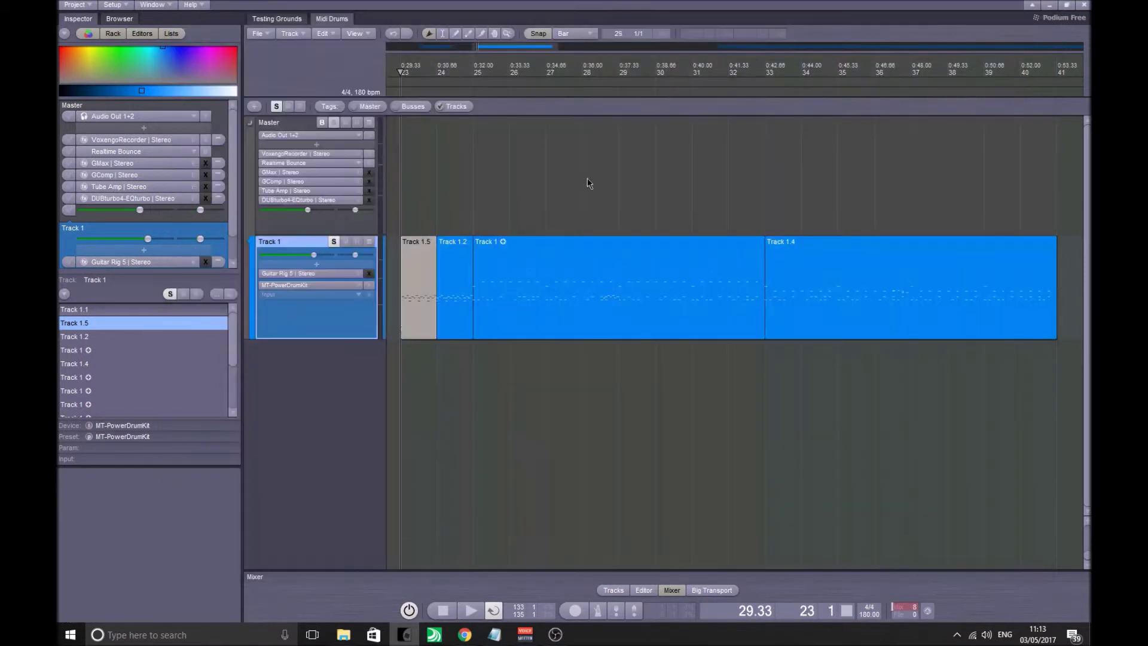
left_click(424, 281)
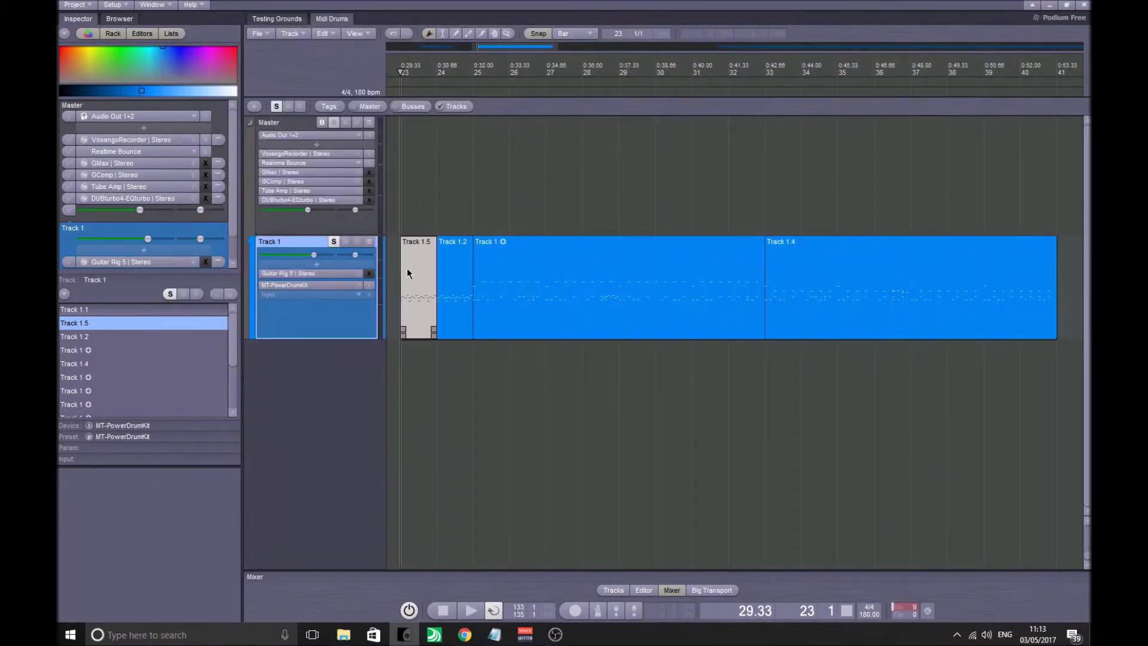
mouse_move(429, 239)
left_mouse_down()
mouse_move(493, 289)
mouse_move(425, 243)
left_mouse_up()
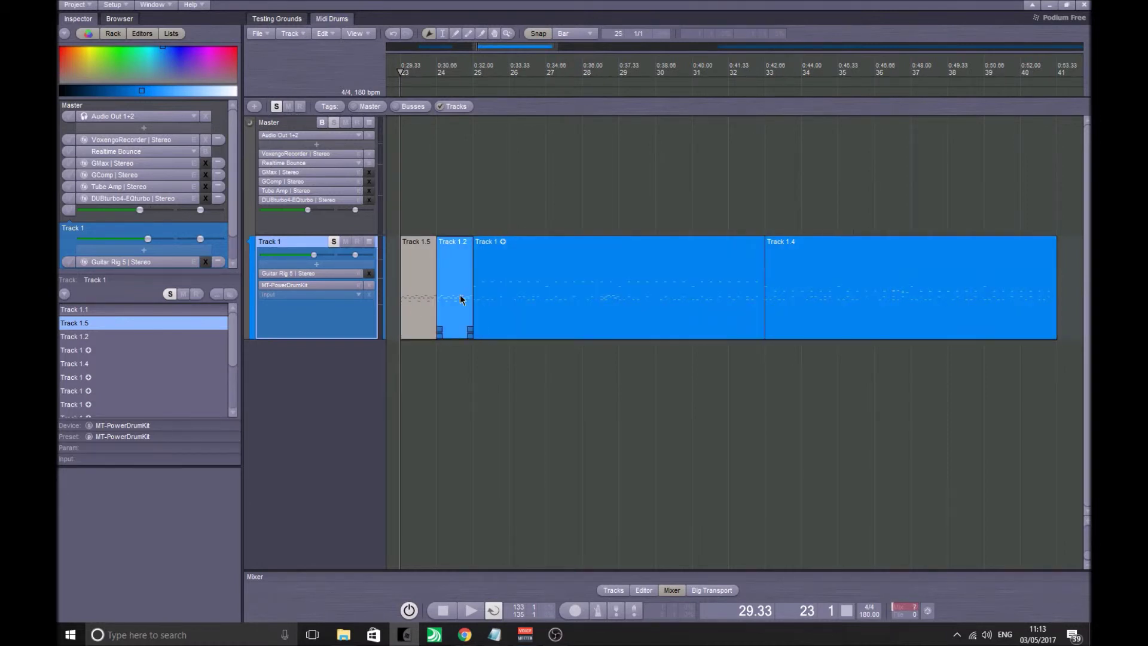
left_click(568, 272)
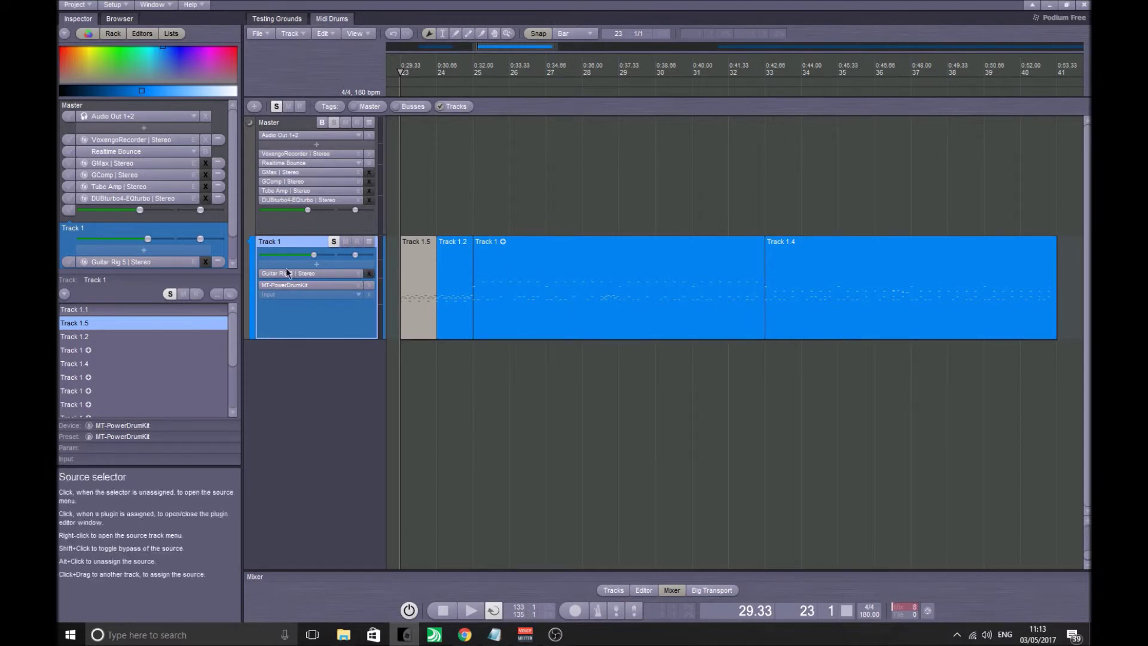
left_click(300, 273)
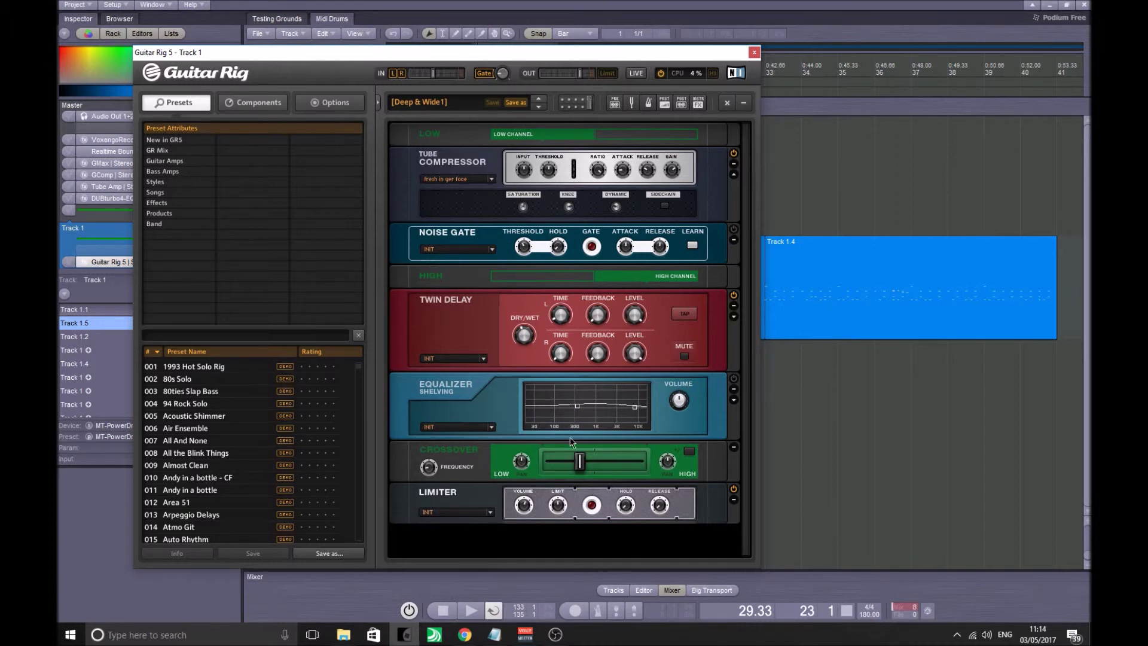
Step: Move the Guitar Rig window aside, set the position to bar 23, close the window and play
left_click_drag(745, 52, 1022, 52)
left_click_drag(605, 55, 395, 292)
left_click(483, 186)
left_click(475, 246)
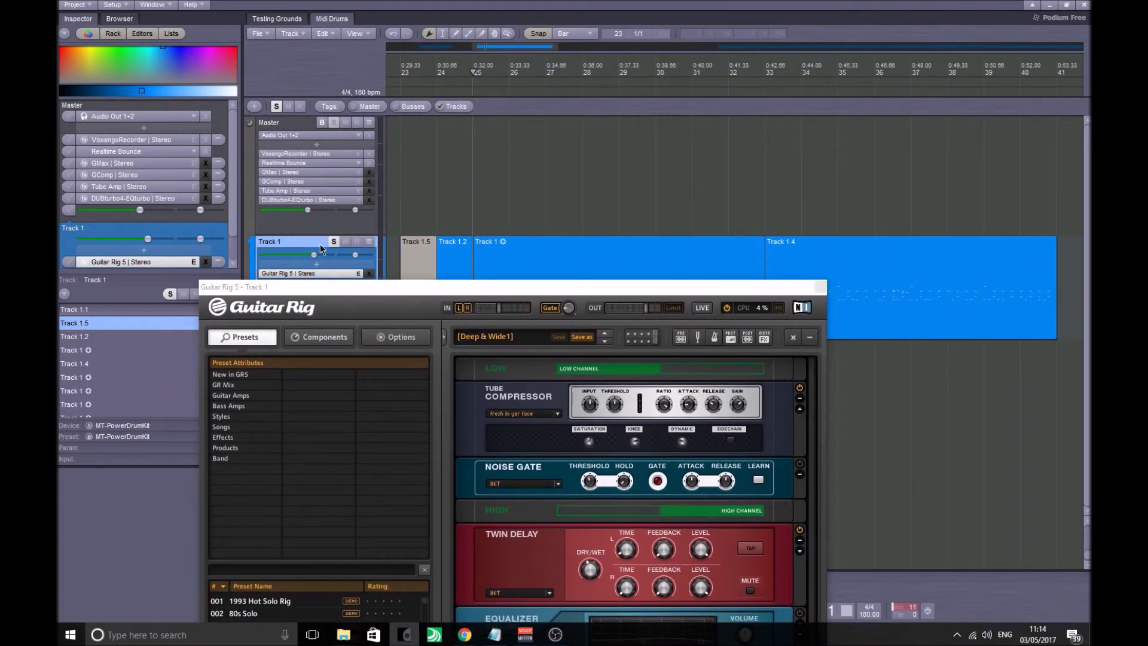
left_click(418, 257)
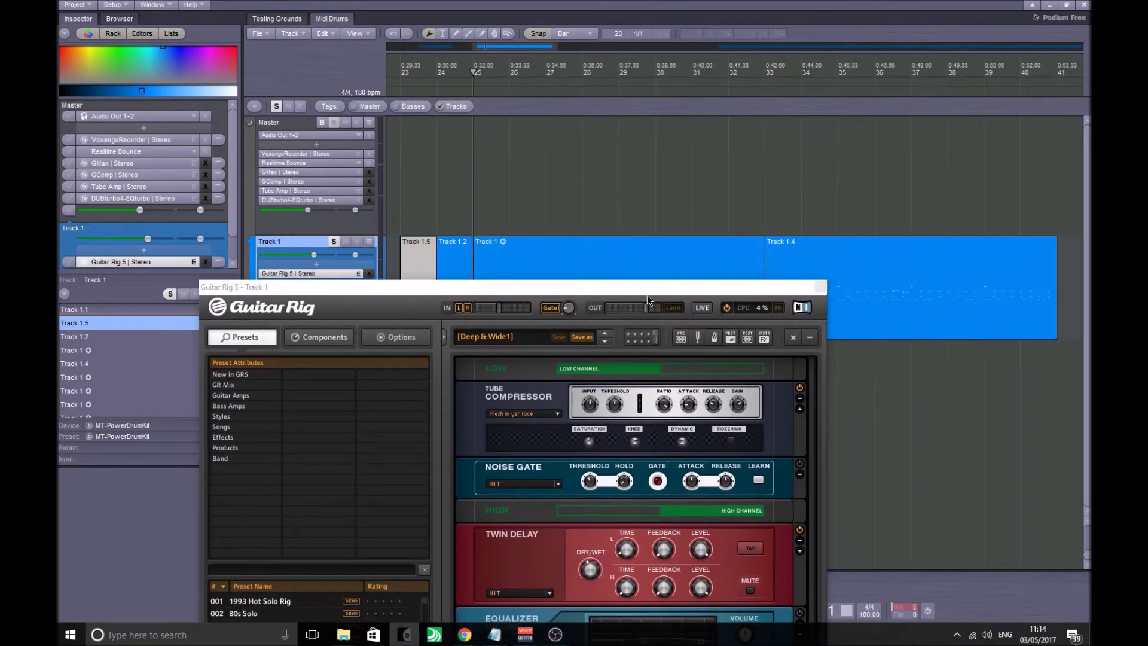
left_click(818, 287)
key("space")
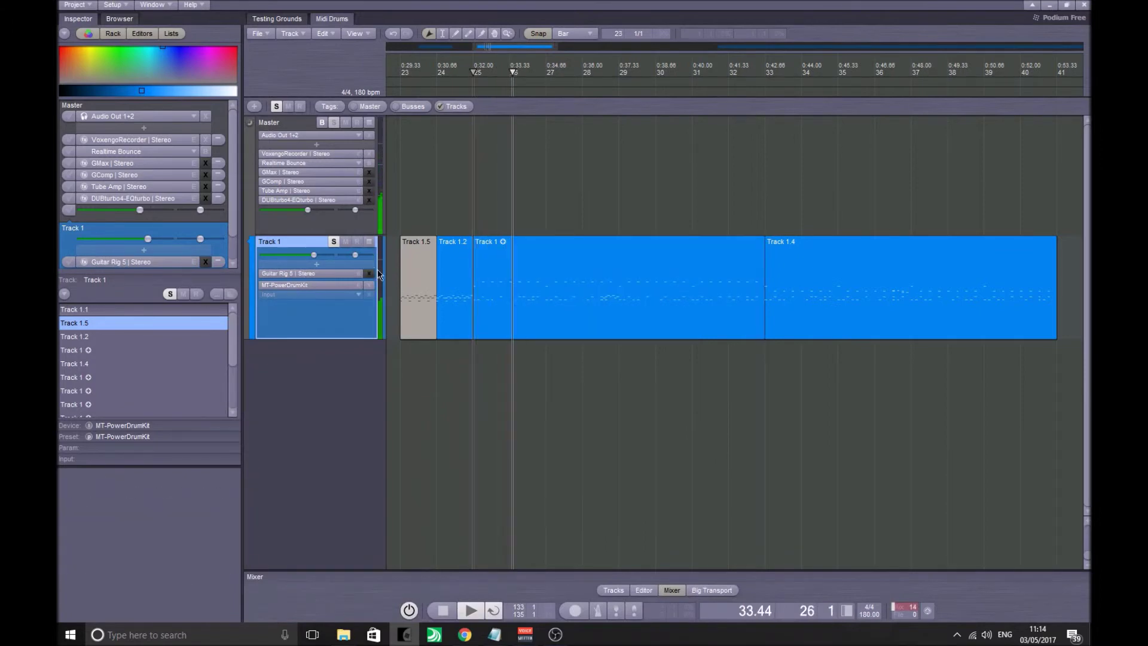
left_click(339, 272)
mouse_move(550, 297)
left_mouse_down()
mouse_move(654, 90)
mouse_move(625, 114)
left_mouse_up()
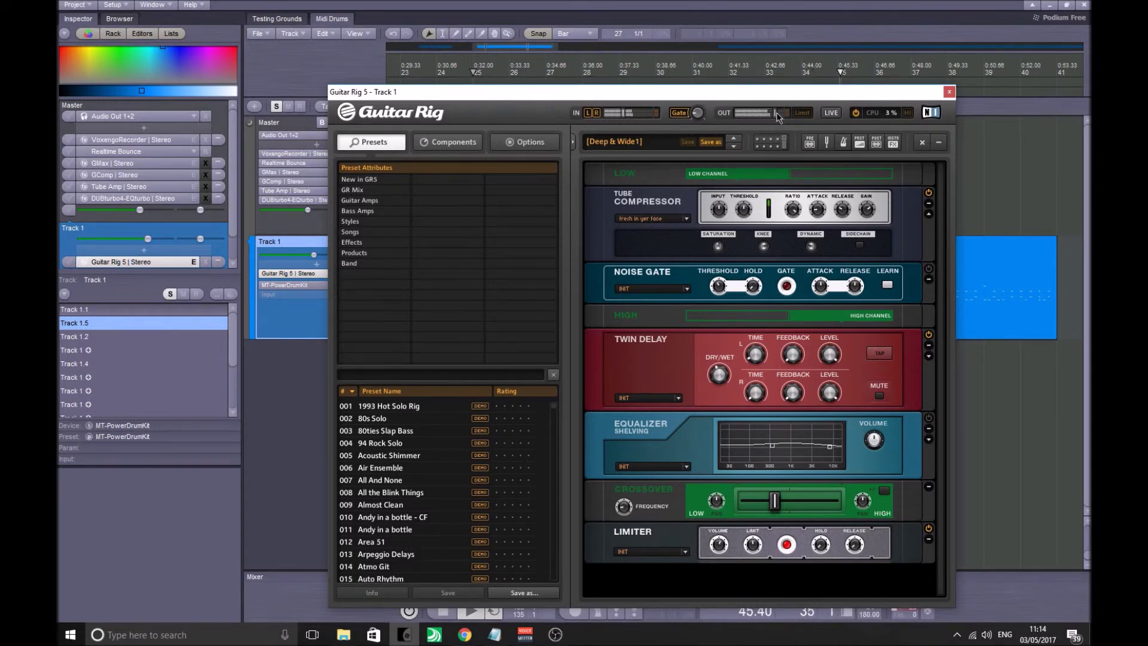
left_click(948, 93)
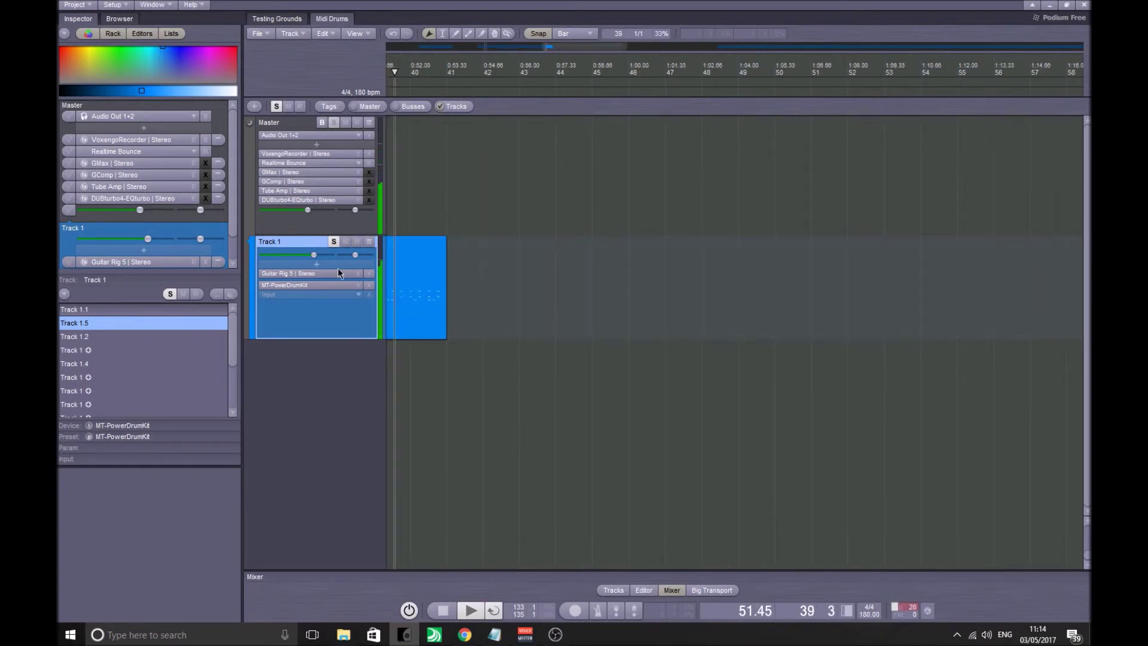
Step: Stop playback and pan the timeline back to the drum clips
key("space")
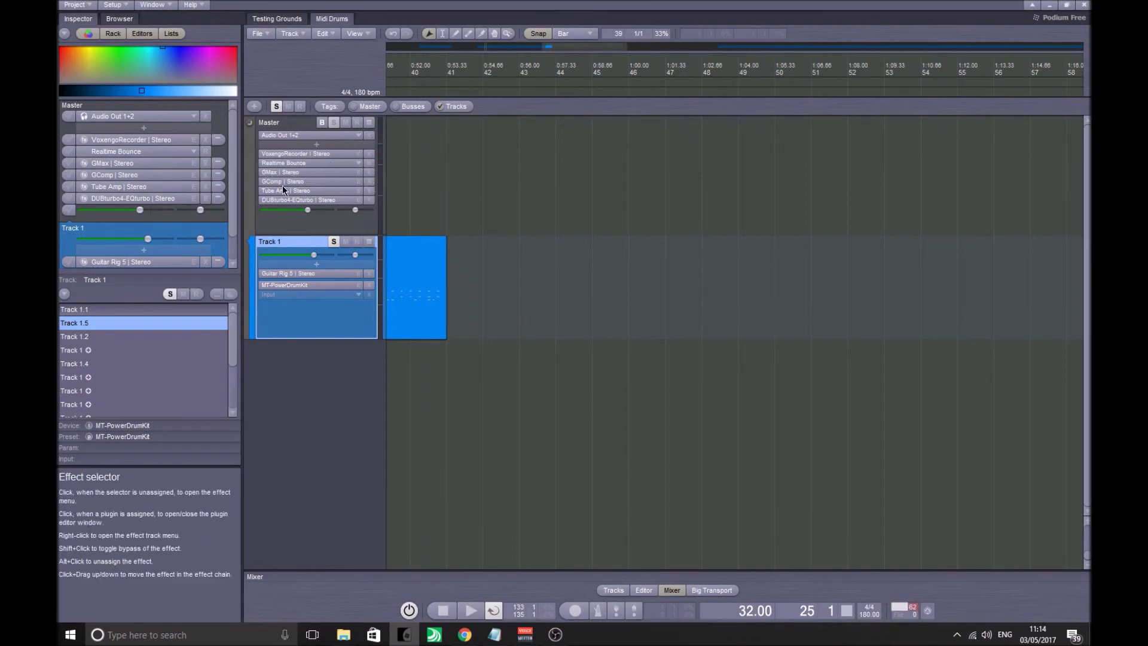
left_click_drag(394, 212, 781, 236)
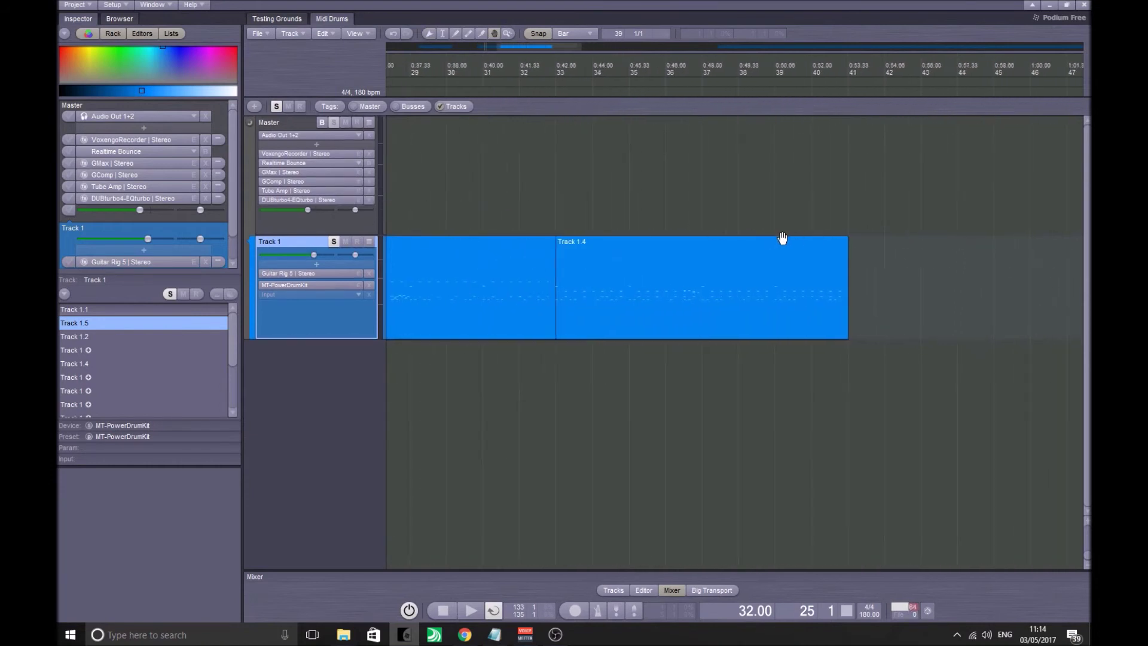
left_click_drag(453, 223, 675, 222)
key("1")
Step: Play from bar 24 with the Track 1.2 clip selected, and unmute the Track 1.5 clip
left_click(476, 200)
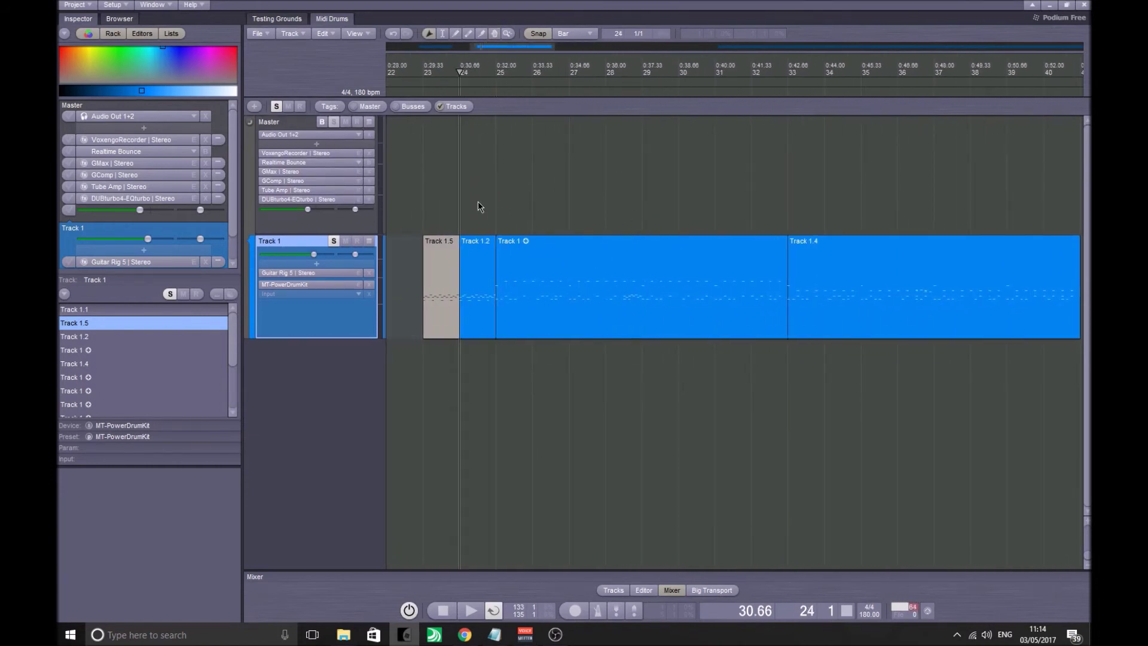
left_click(443, 203)
left_click(458, 209)
left_click(464, 275)
key("space")
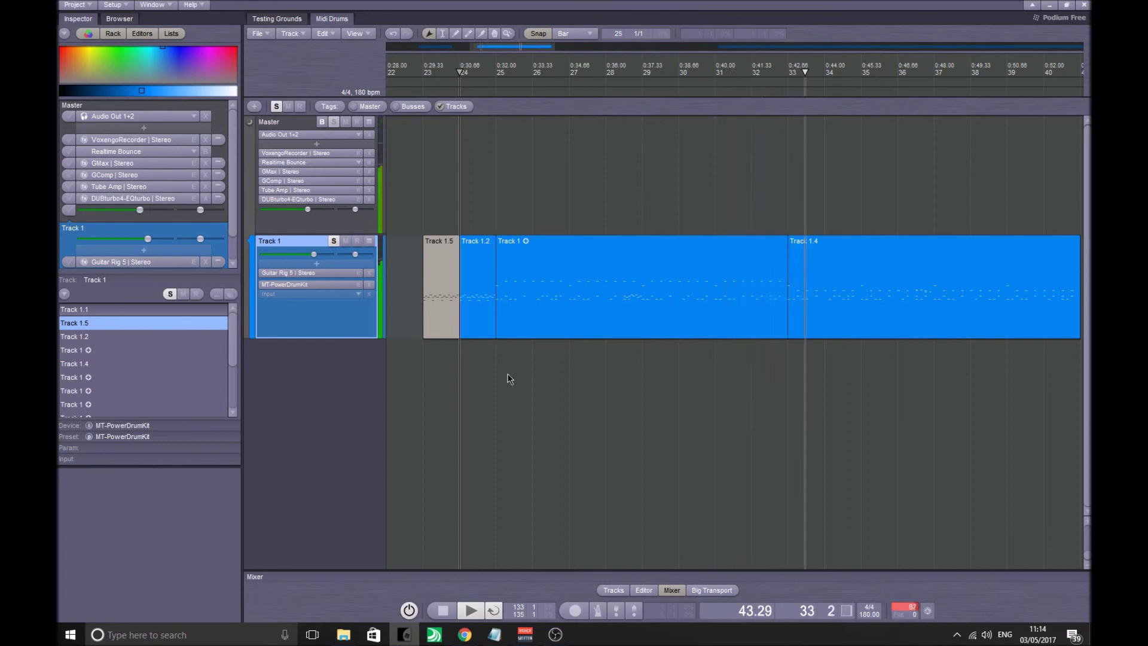
left_click(539, 400)
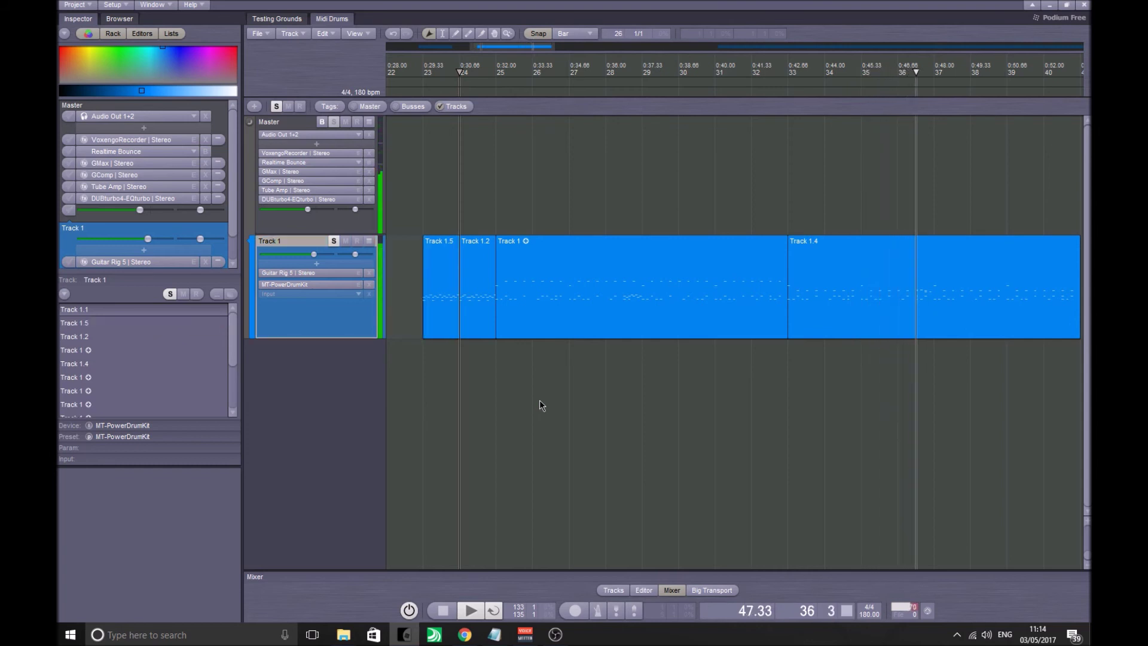
Step: Stop the drum playback, leaving the position at bar 24 with all four clips unmuted
key("space")
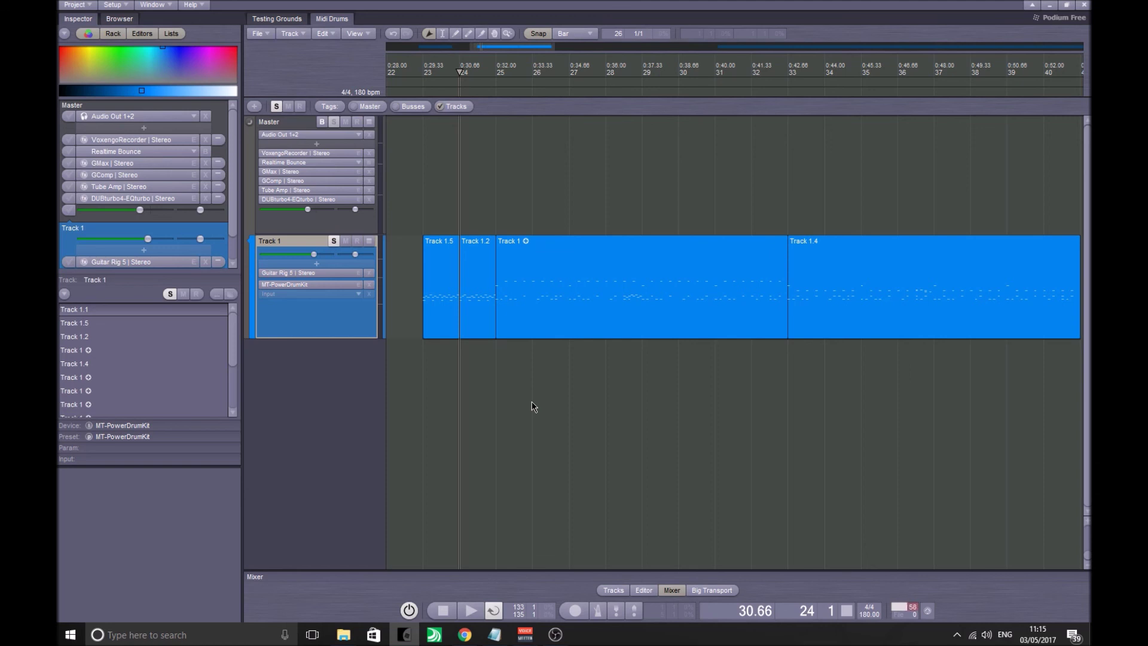
mouse_move(555, 638)
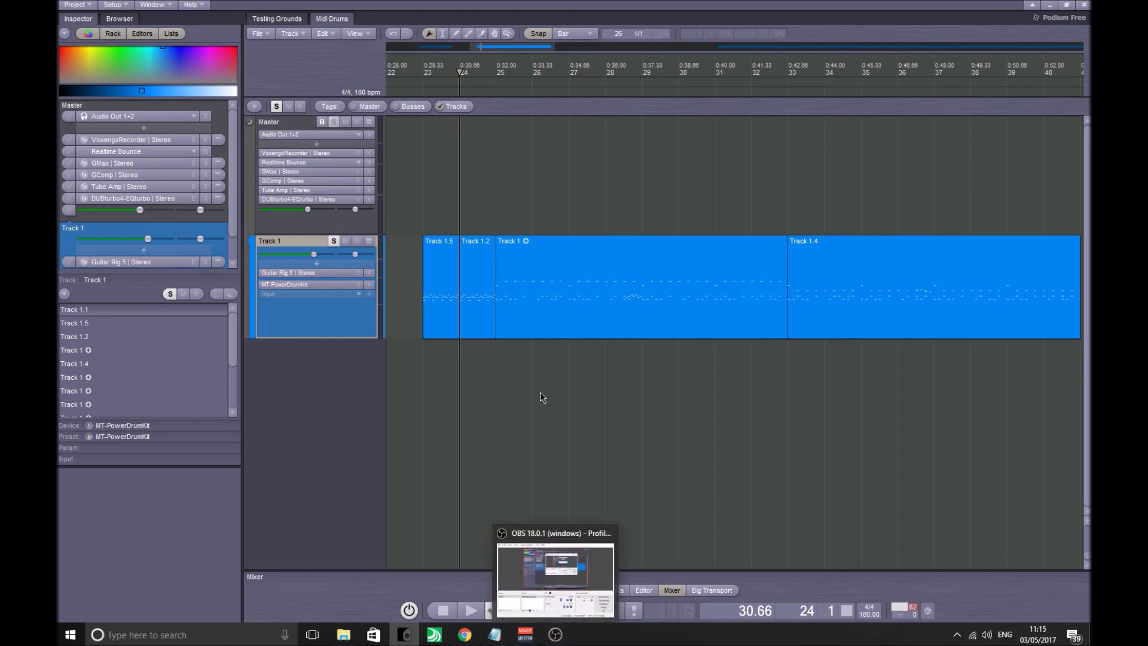